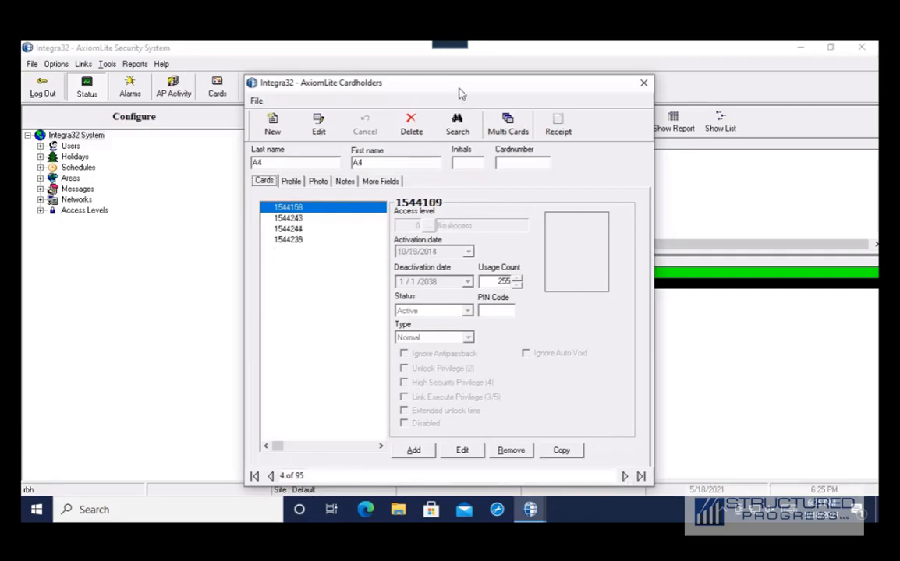
# - Search cardholders by Lastname, open the matching record and step through its nine cards
pyautogui.click(457, 123)
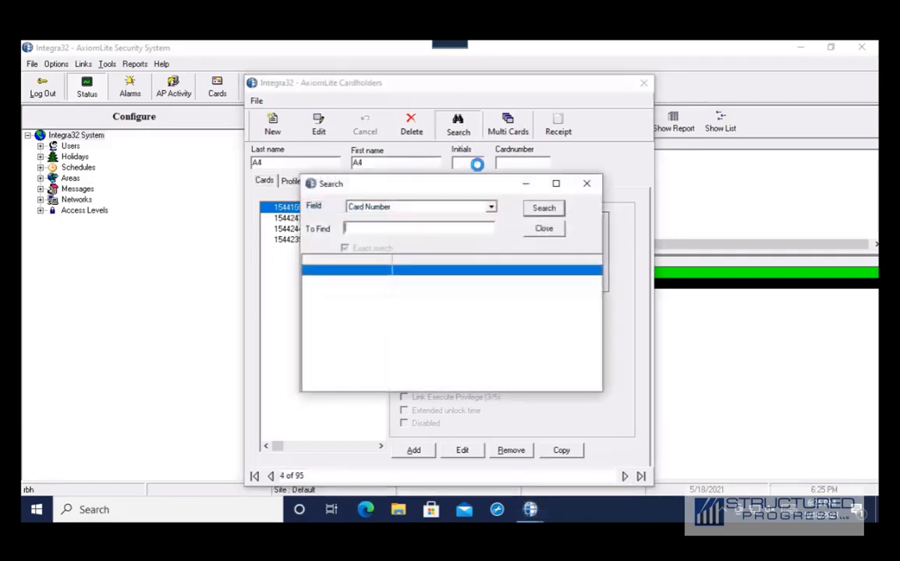
pyautogui.click(490, 207)
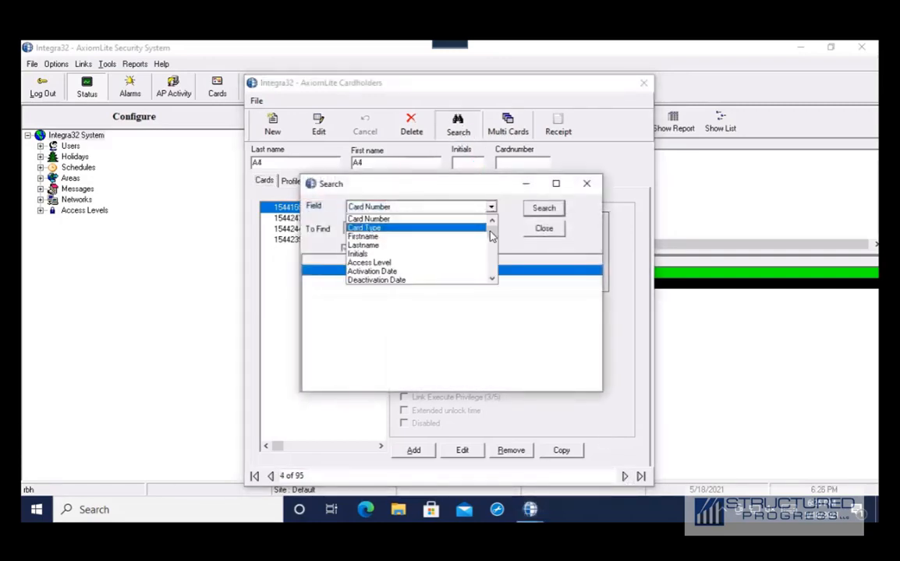
pyautogui.moveTo(491, 234)
pyautogui.mouseDown()
pyautogui.moveTo(492, 261)
pyautogui.moveTo(492, 233)
pyautogui.mouseUp()
pyautogui.click(455, 246)
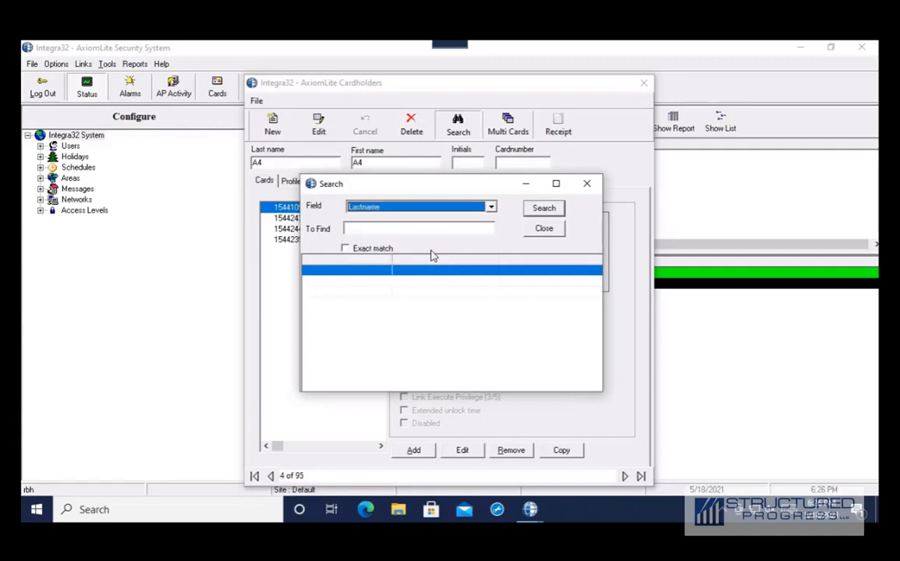
pyautogui.click(393, 225)
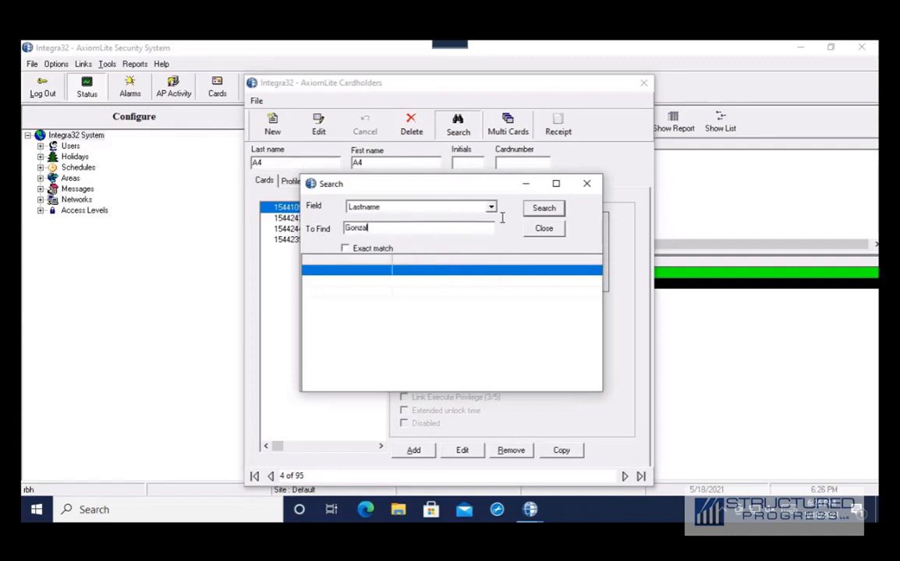
pyautogui.click(542, 209)
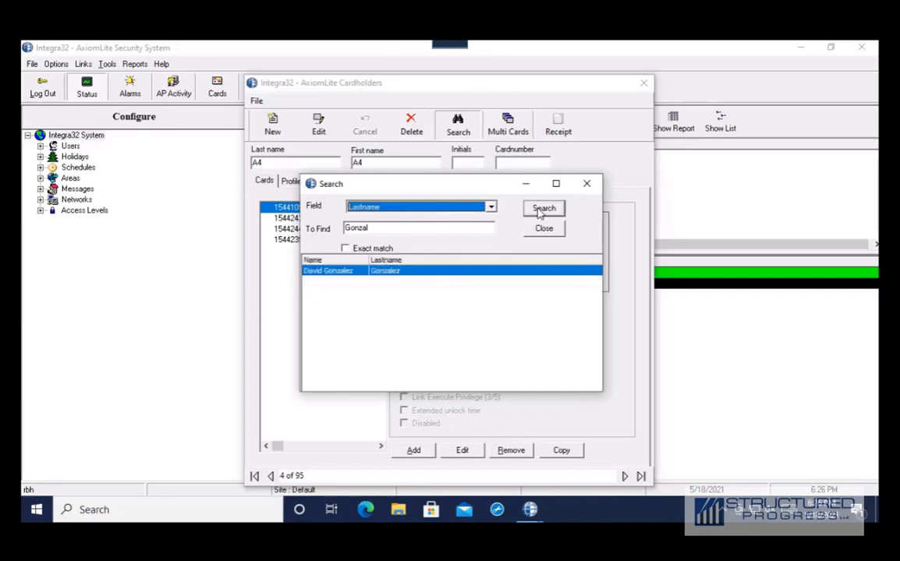
pyautogui.doubleClick(358, 273)
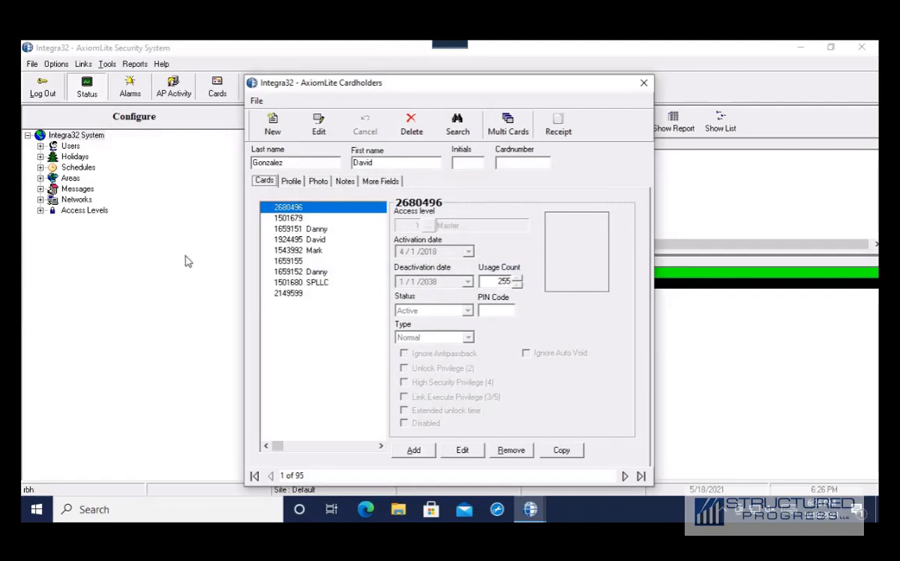
pyautogui.press('Down')
pyautogui.press('Down')
pyautogui.press('Down')
pyautogui.press('Down')
pyautogui.press('Down')
pyautogui.press('Down')
pyautogui.press('Down')
pyautogui.press('Down')
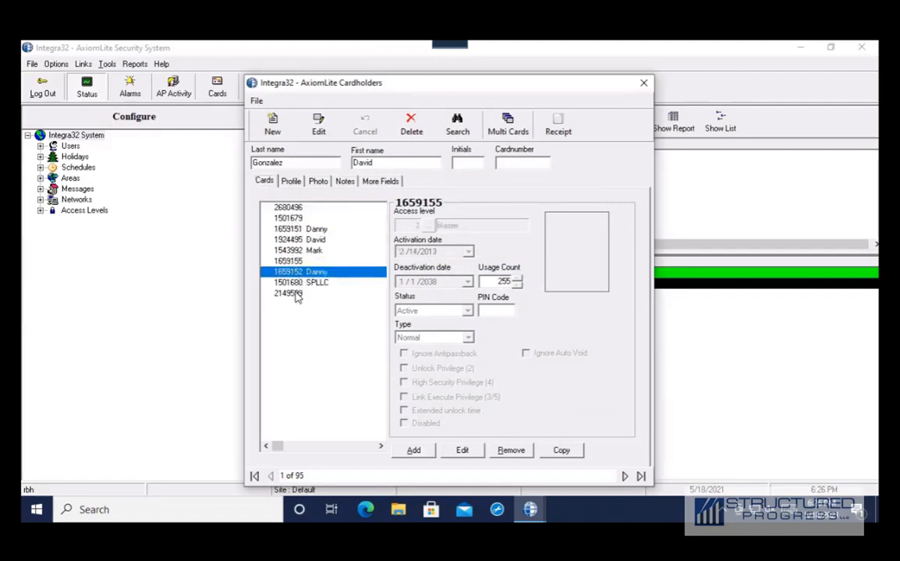
# - Create cardholder Last1 First2 and add card number 1234567 named Spare Card
pyautogui.click(289, 262)
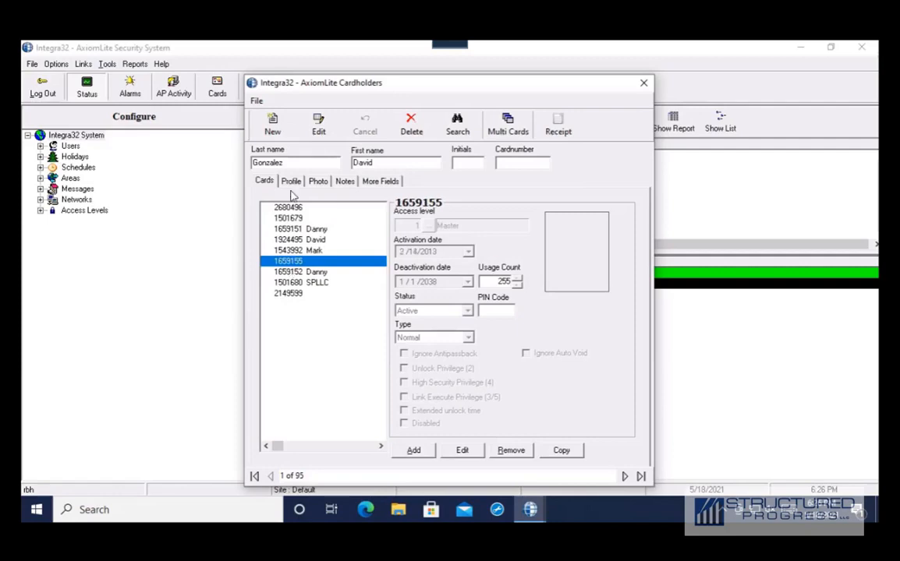
pyautogui.click(272, 131)
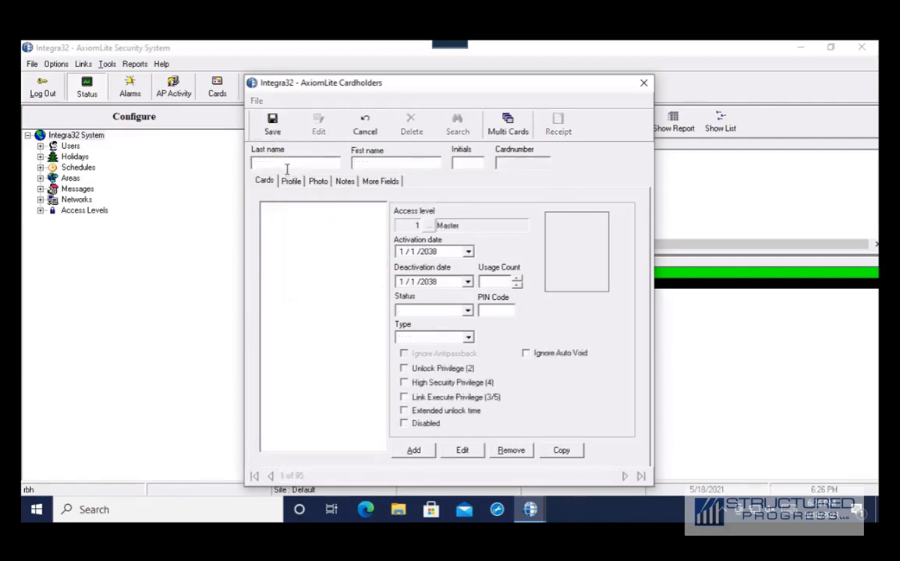
pyautogui.click(287, 166)
pyautogui.click(413, 451)
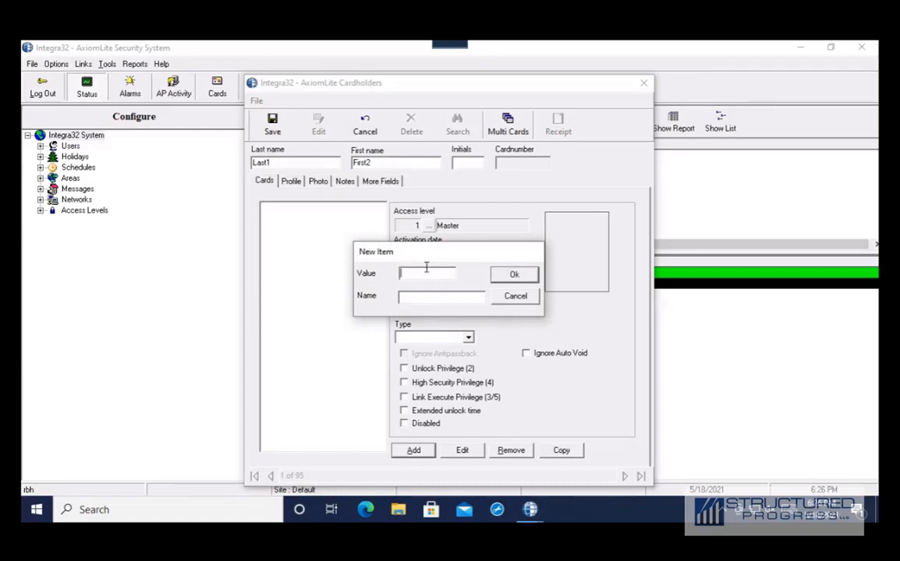
pyautogui.write('12345678')
pyautogui.click(438, 297)
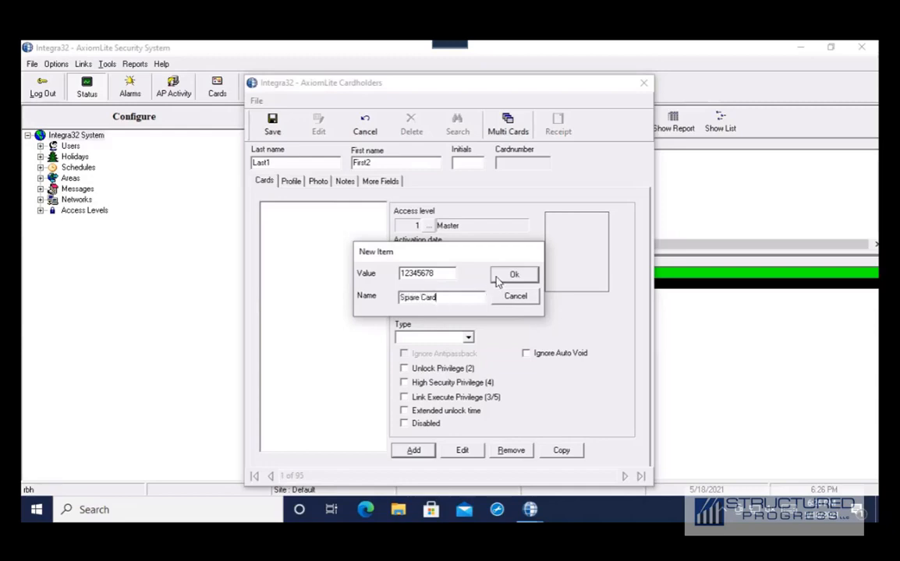
pyautogui.click(496, 276)
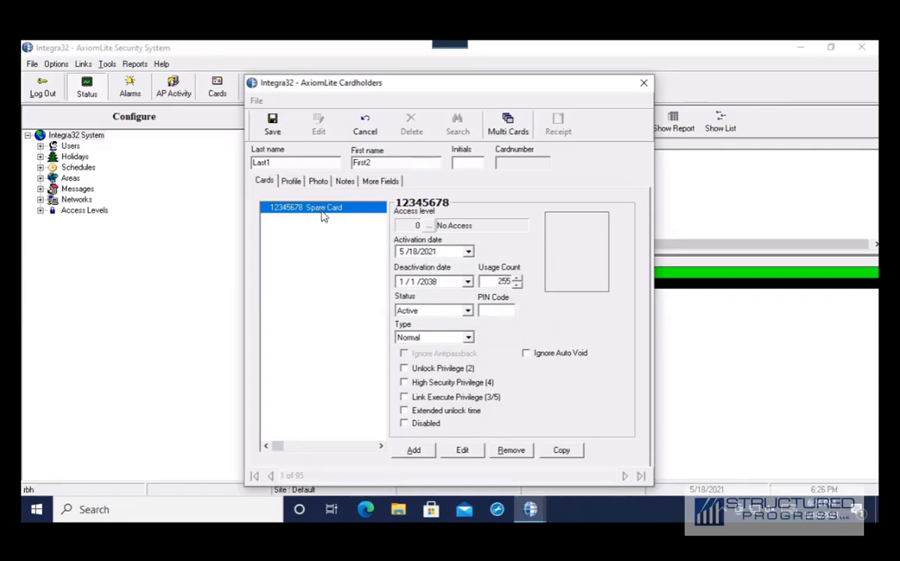
# - Assign the Spare Card access level 3 Hancock
pyautogui.click(428, 229)
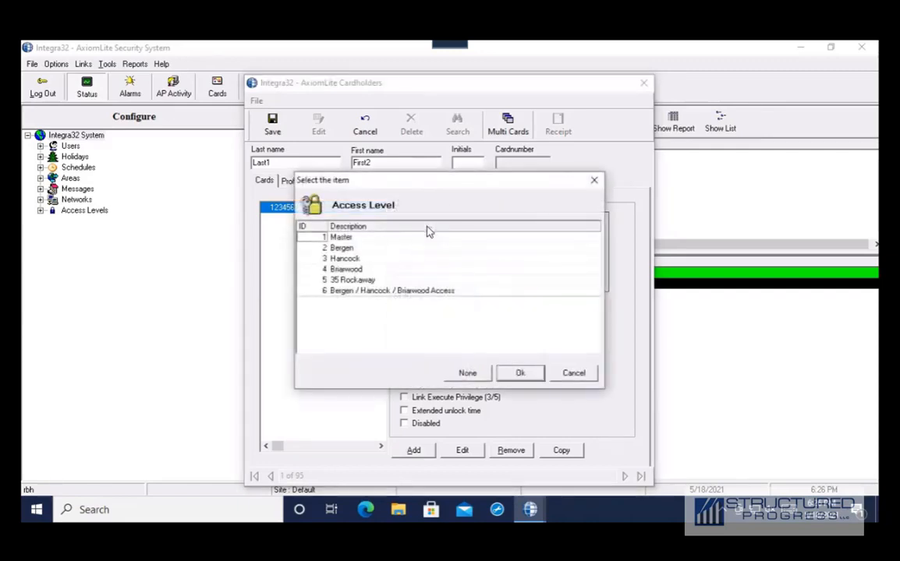
pyautogui.click(364, 295)
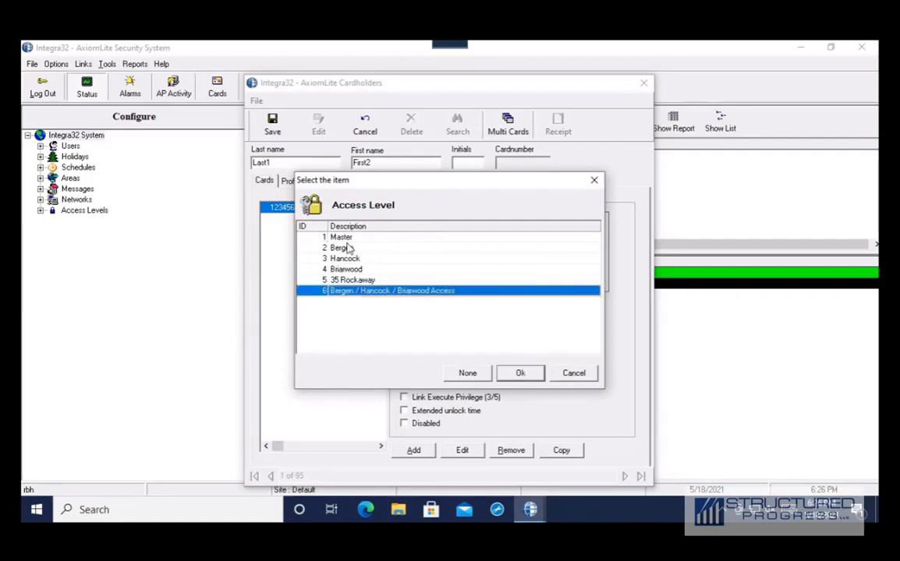
pyautogui.click(347, 259)
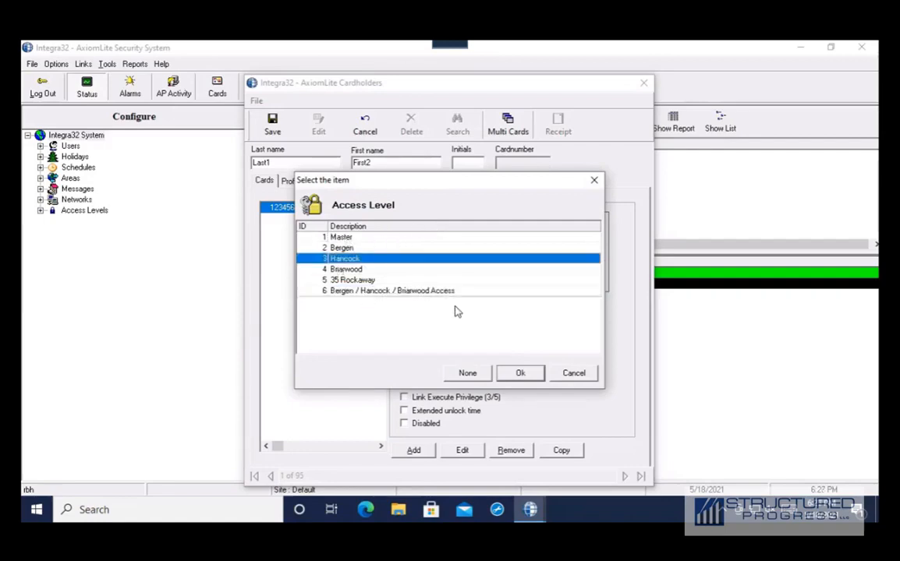
pyautogui.click(518, 373)
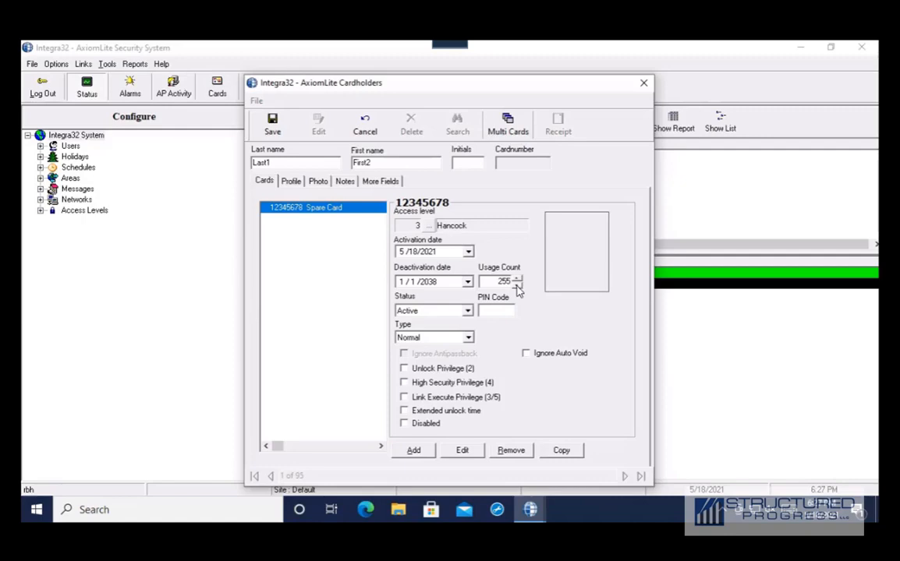
# - Keep the card status Active and save the new cardholder
pyautogui.click(469, 312)
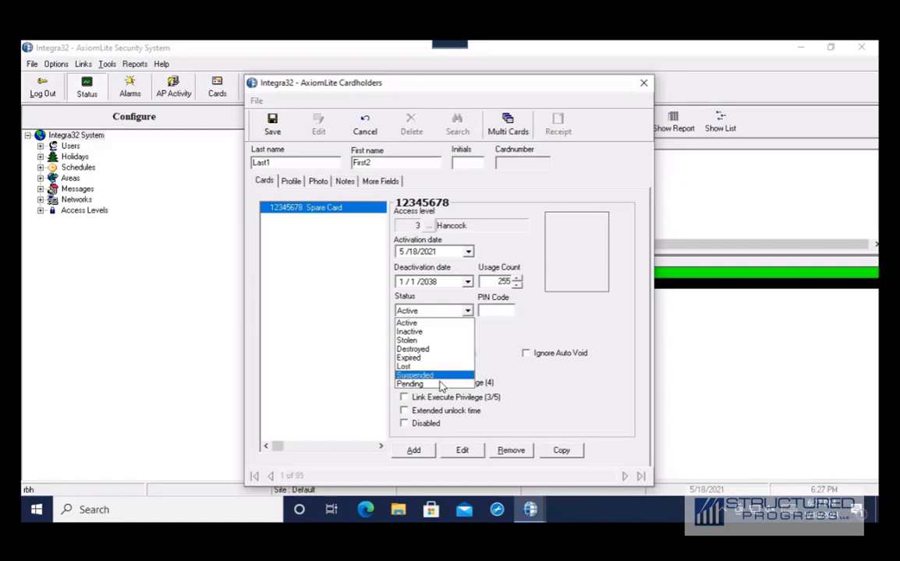
pyautogui.click(434, 332)
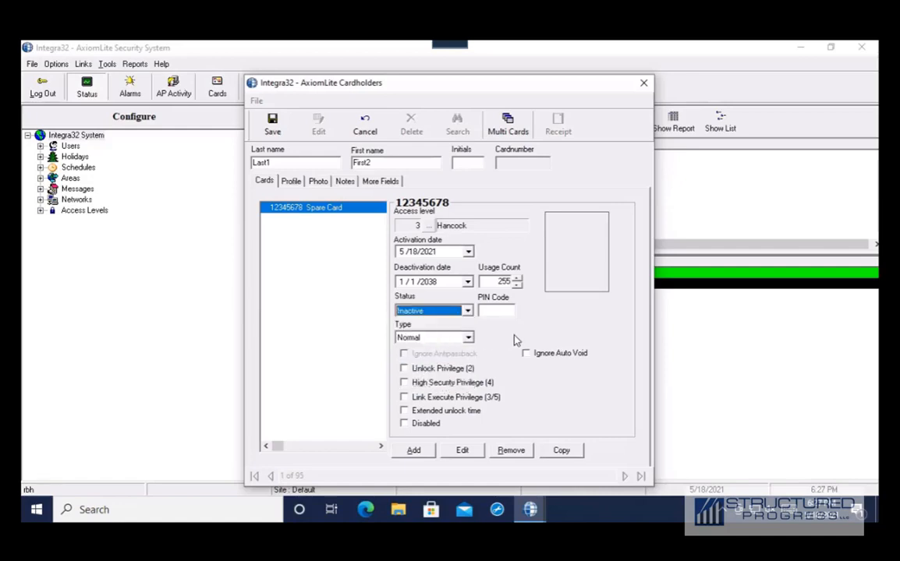
pyautogui.click(468, 311)
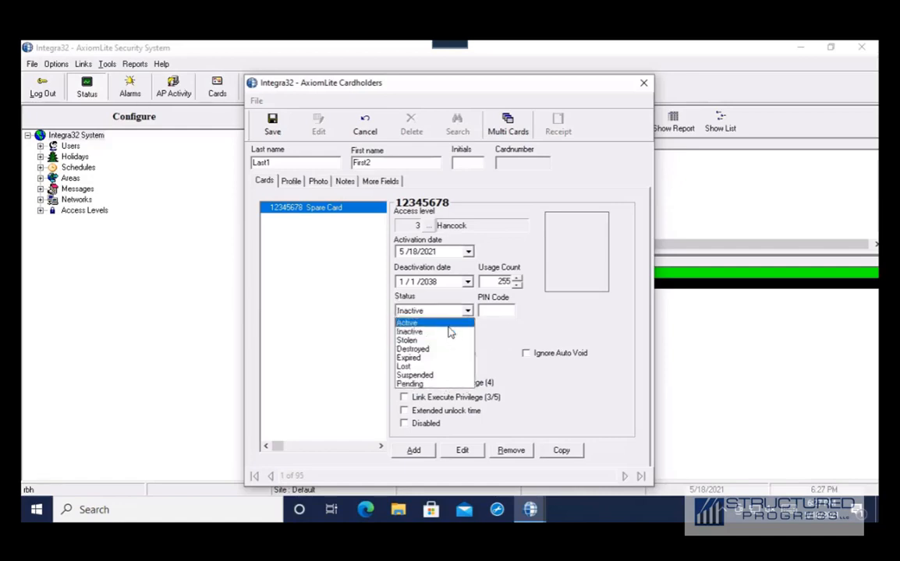
pyautogui.click(446, 322)
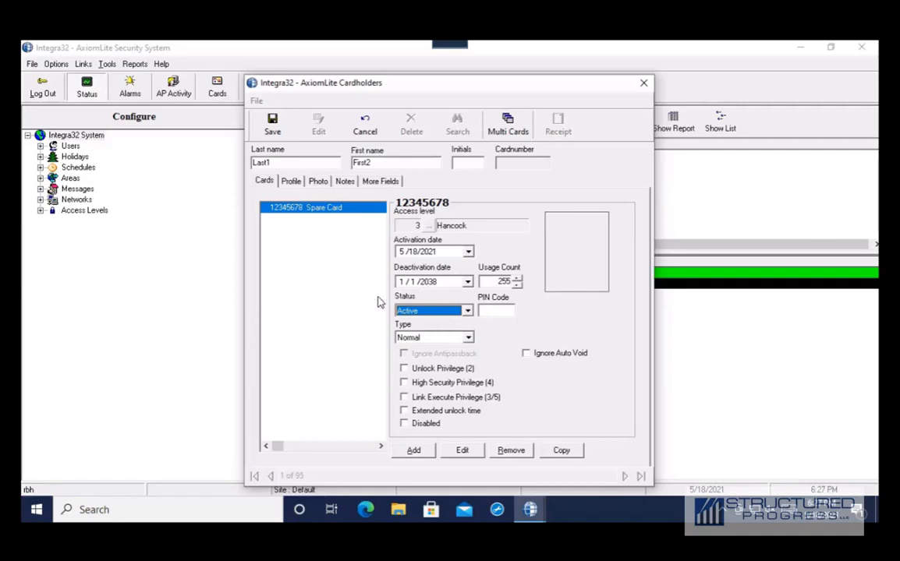
pyautogui.click(273, 123)
# - Reposition the Cardholders window and step back through earlier cardholder records
pyautogui.moveTo(316, 77); pyautogui.dragTo(118, 72)
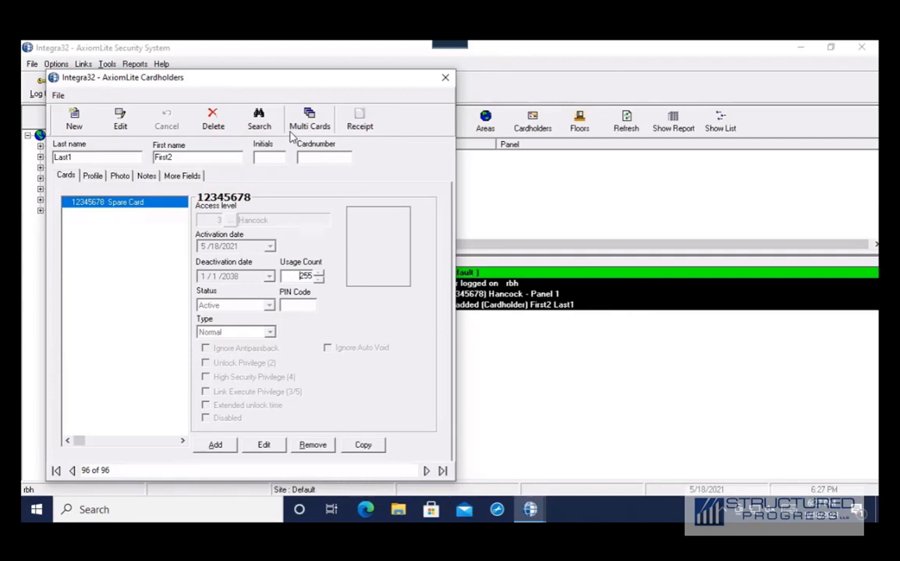
pyautogui.moveTo(232, 88); pyautogui.dragTo(479, 95)
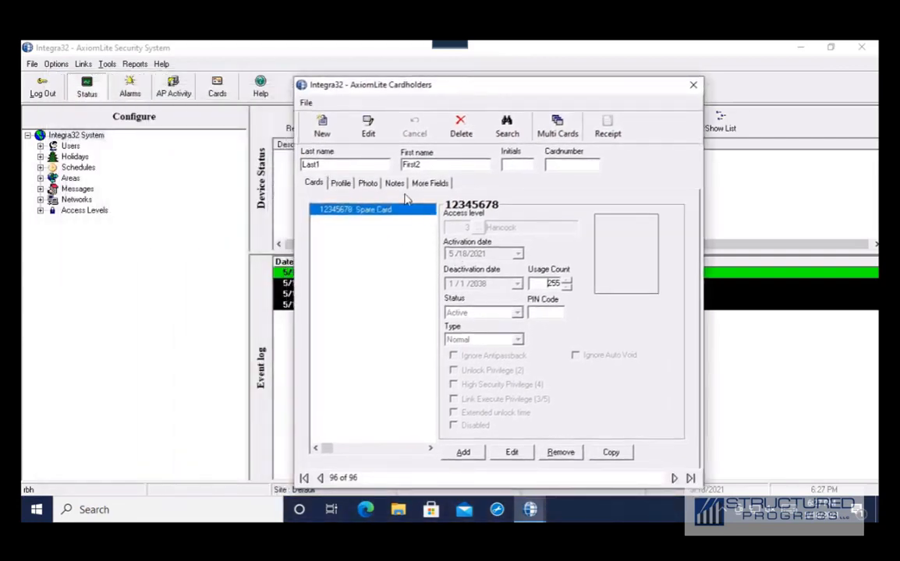
pyautogui.moveTo(348, 81); pyautogui.dragTo(303, 65)
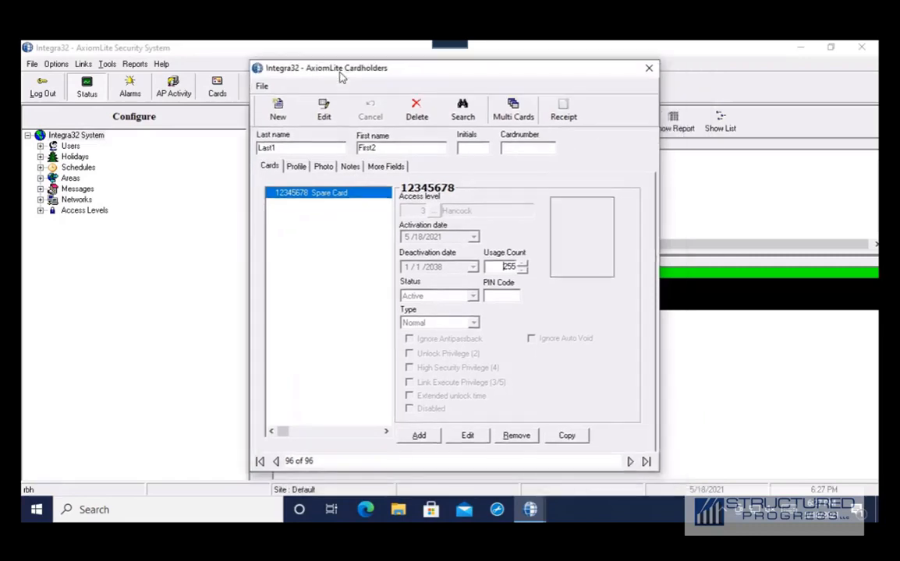
pyautogui.click(276, 464)
pyautogui.click(277, 464)
pyautogui.click(277, 464)
pyautogui.click(277, 464)
pyautogui.click(277, 464)
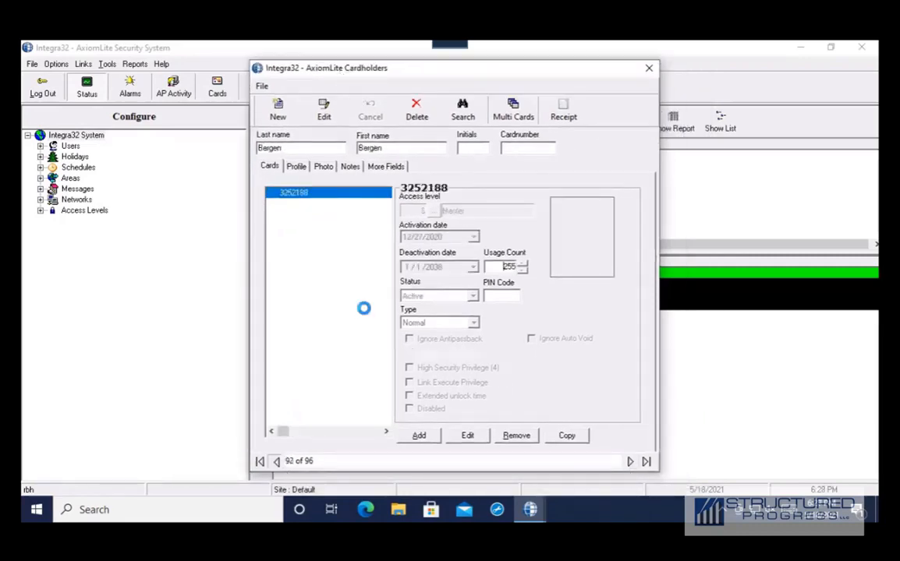
# - Search cardholders by Firstname and open the matching record, 1 of 96
pyautogui.click(458, 114)
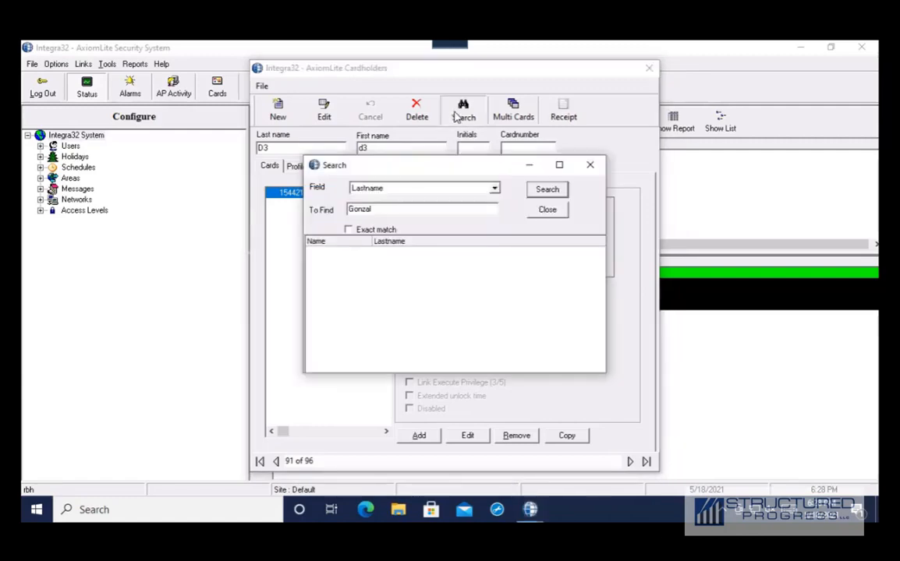
pyautogui.click(494, 190)
pyautogui.scroll(1, 482, 207)
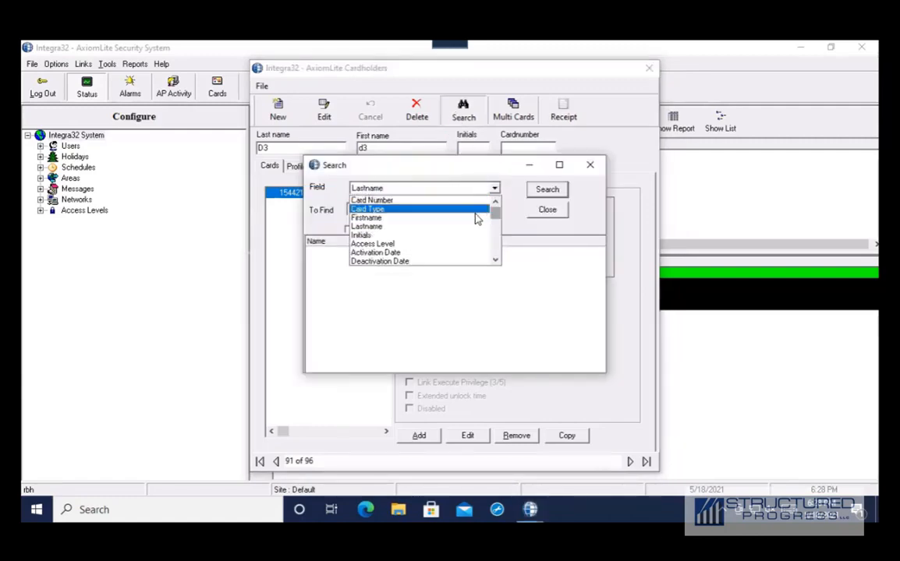
pyautogui.click(477, 219)
pyautogui.click(423, 206)
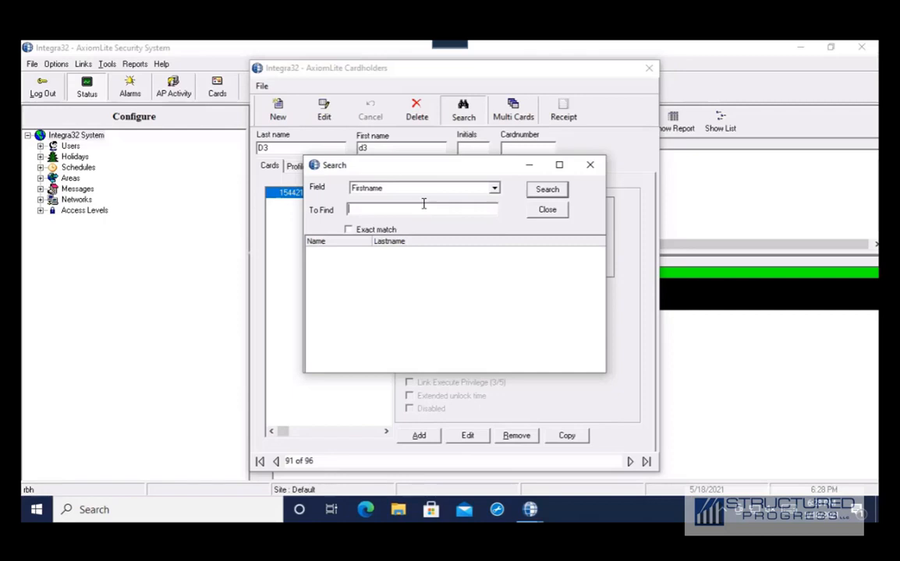
pyautogui.write('David')
pyautogui.click(540, 194)
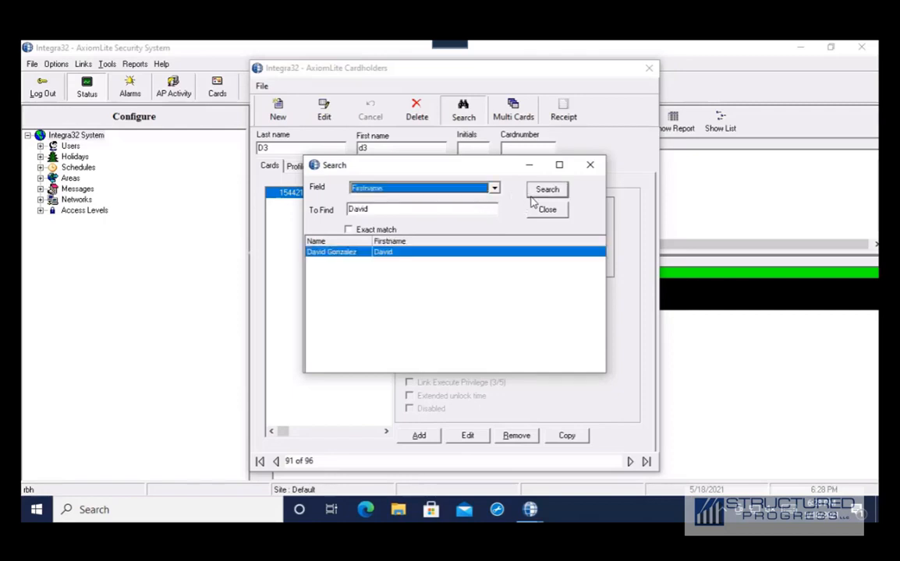
pyautogui.doubleClick(400, 253)
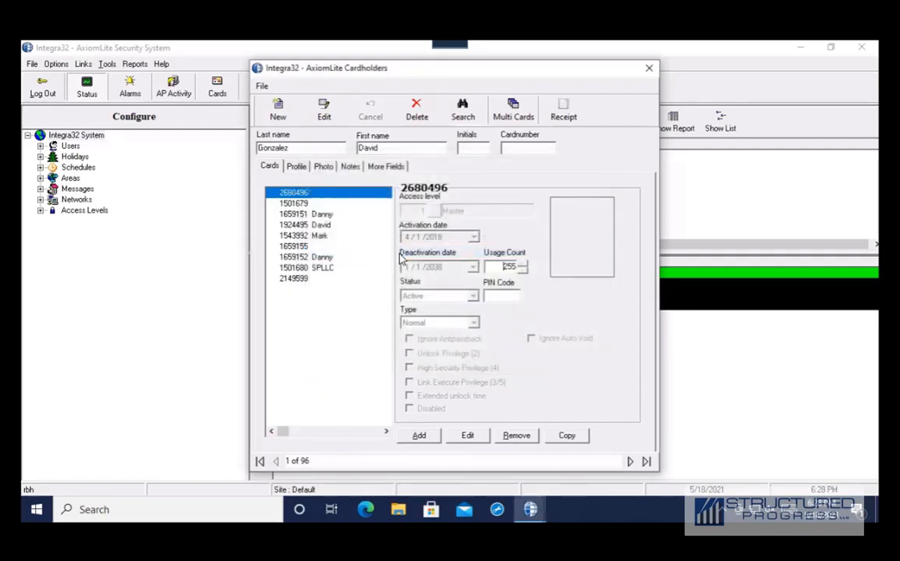
pyautogui.click(324, 112)
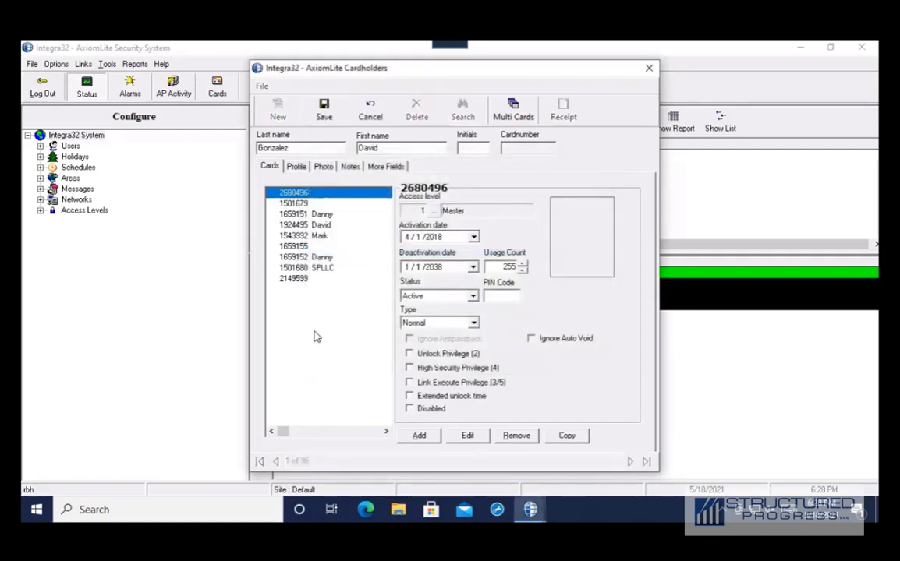
pyautogui.click(297, 278)
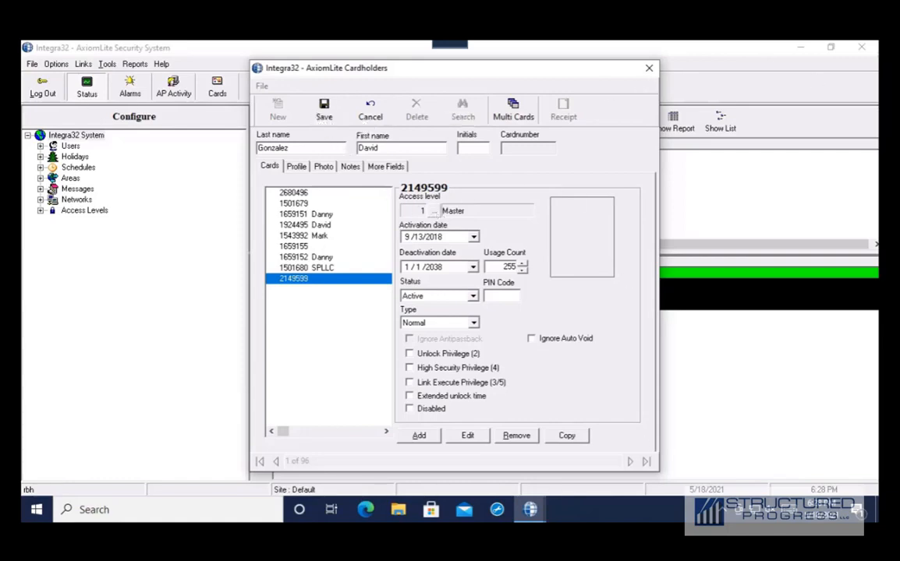
pyautogui.moveTo(484, 68); pyautogui.dragTo(605, 84)
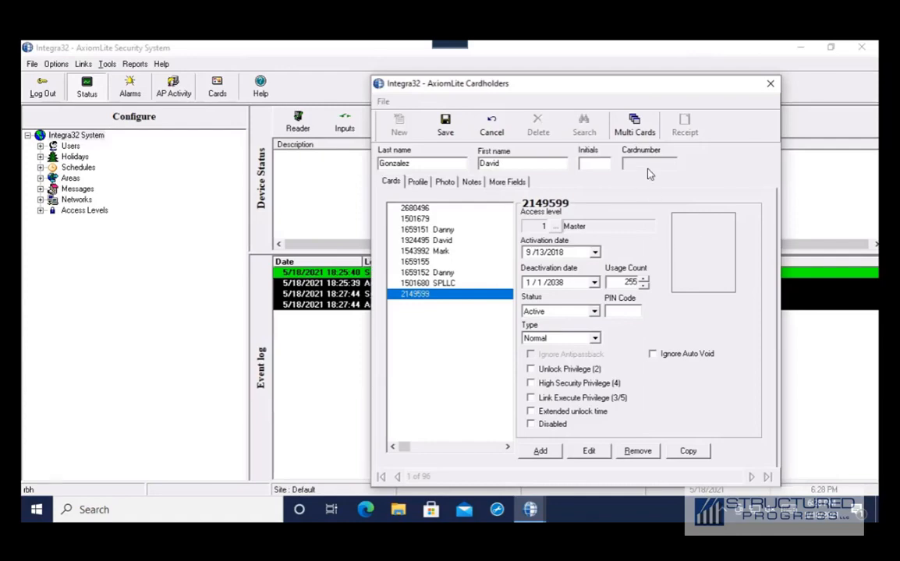
pyautogui.click(770, 85)
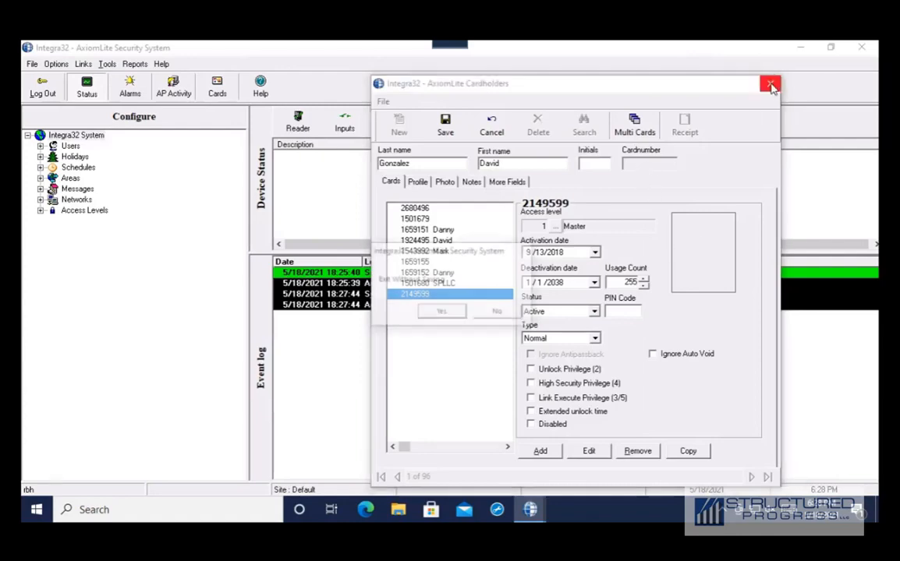
pyautogui.click(446, 316)
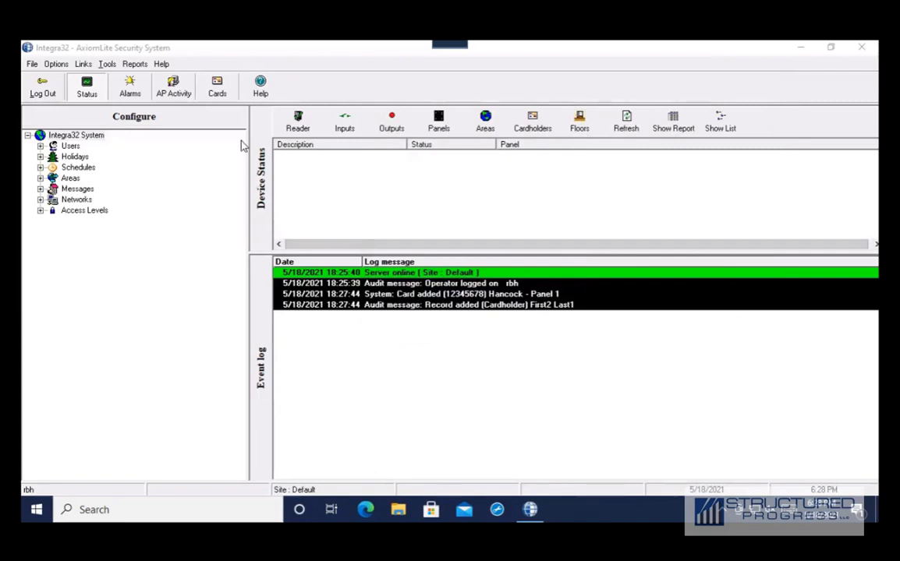
# - Review Bergen's door schedules, including Briarwood Main Entrance, and close without changes
pyautogui.click(40, 211)
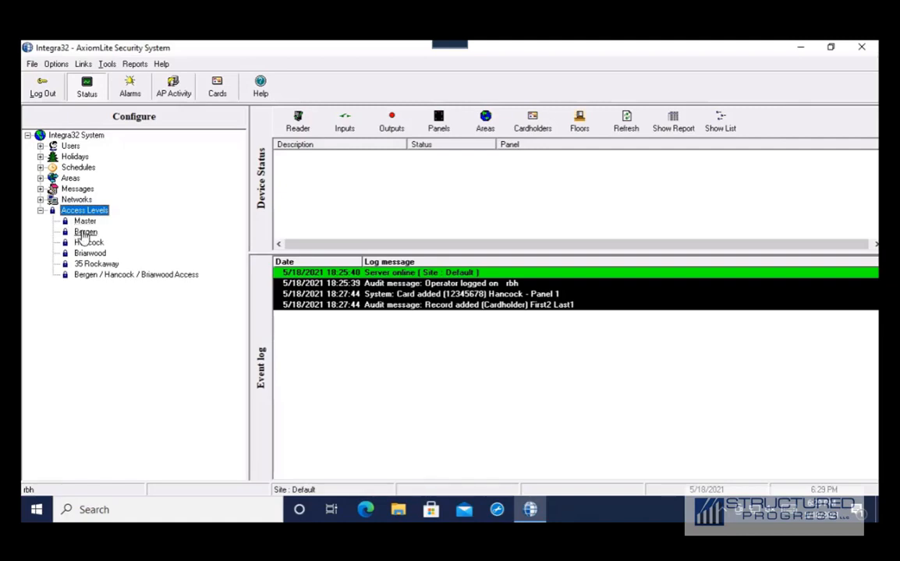
pyautogui.doubleClick(85, 232)
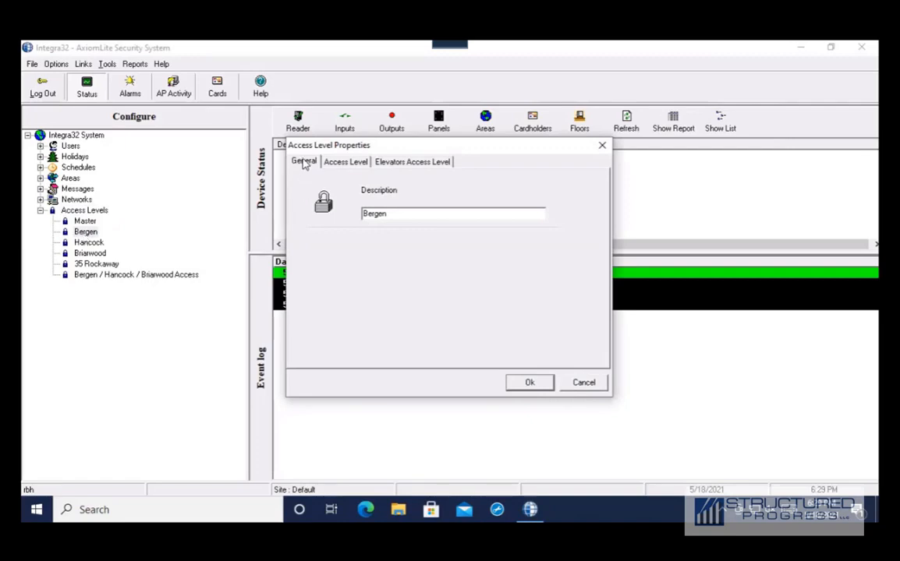
pyautogui.click(347, 163)
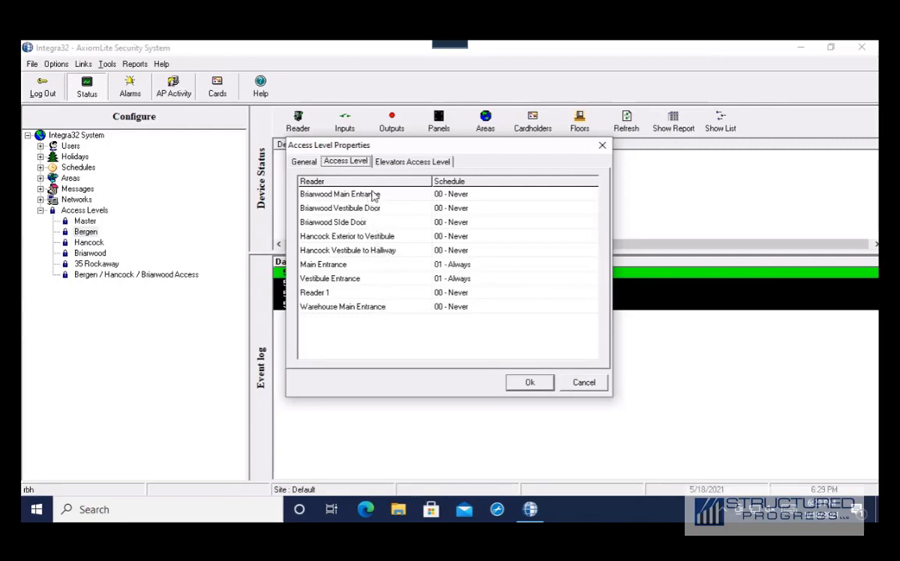
pyautogui.click(472, 195)
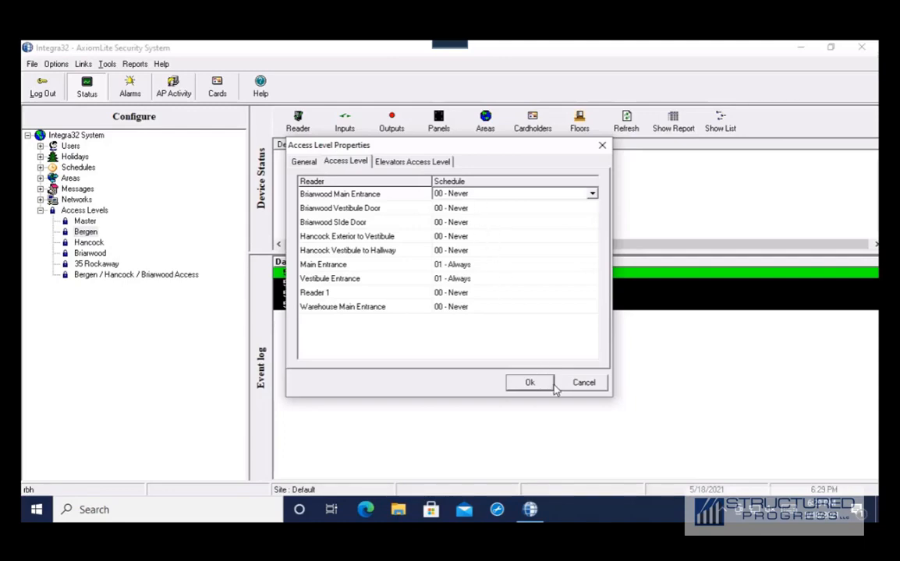
pyautogui.click(584, 382)
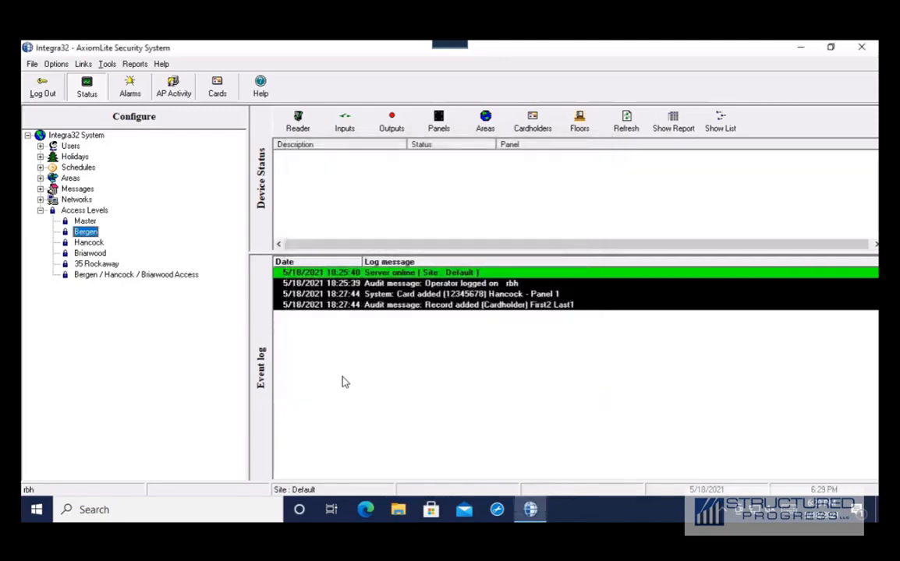
# - Review Hancock's door schedules (Always on its two Hancock doors), then open Master's properties
pyautogui.doubleClick(88, 242)
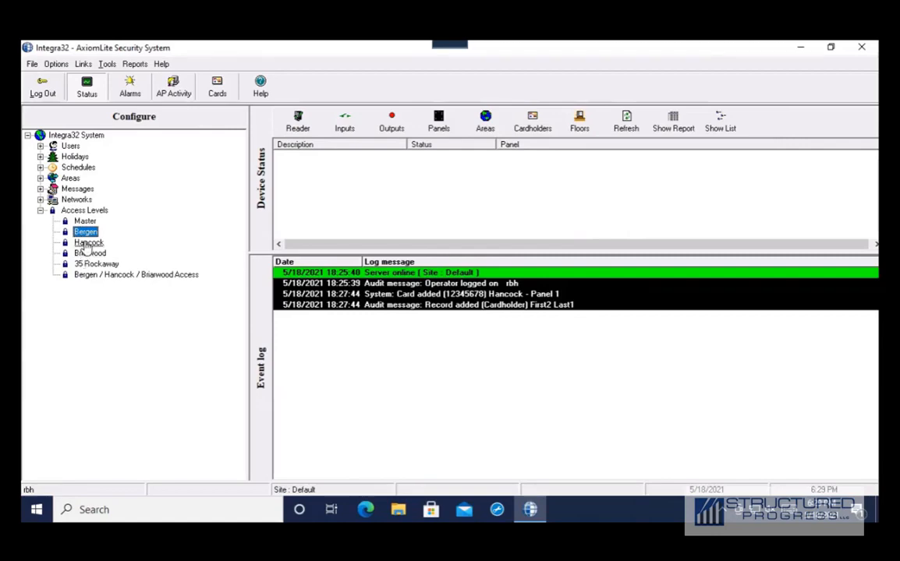
pyautogui.click(345, 162)
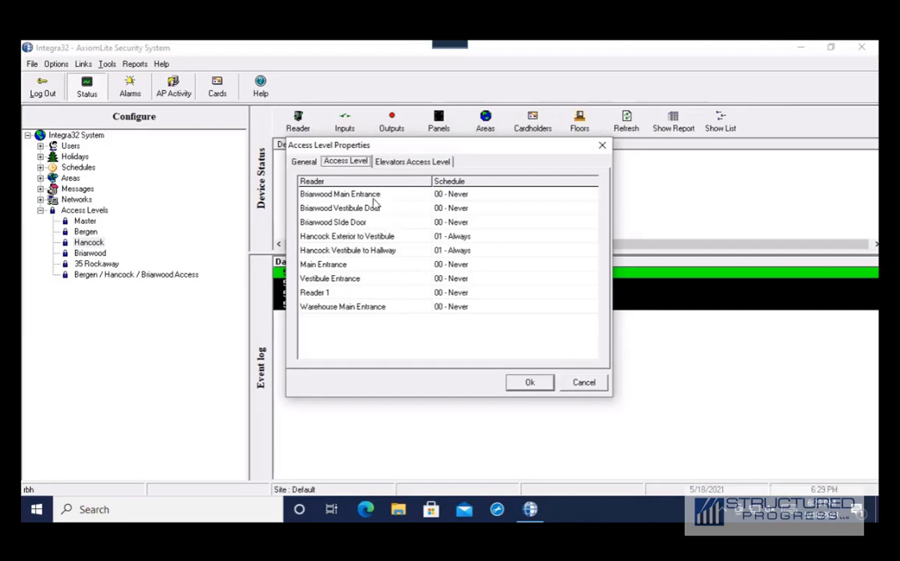
pyautogui.click(581, 383)
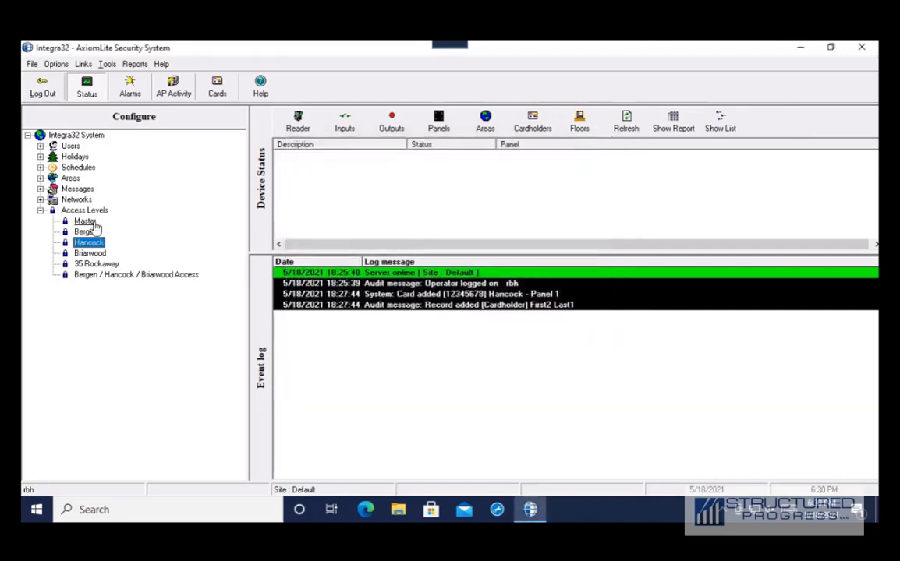
pyautogui.doubleClick(88, 223)
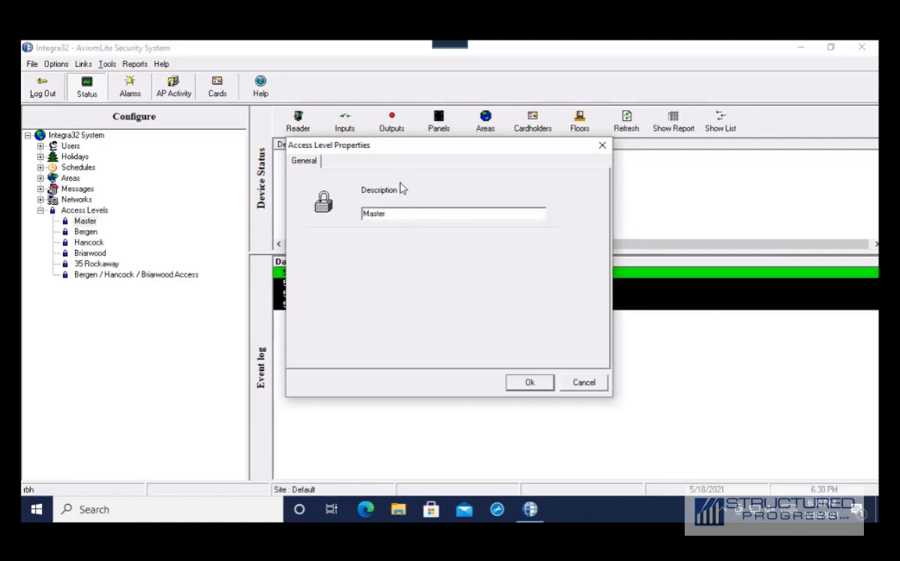
# - Add a new access level and name it Change
pyautogui.click(580, 385)
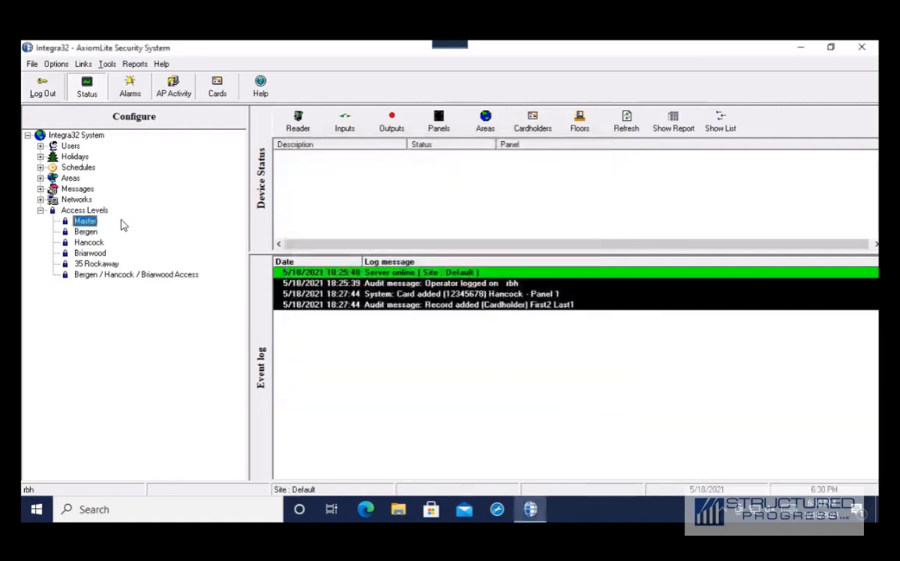
pyautogui.rightClick(88, 212)
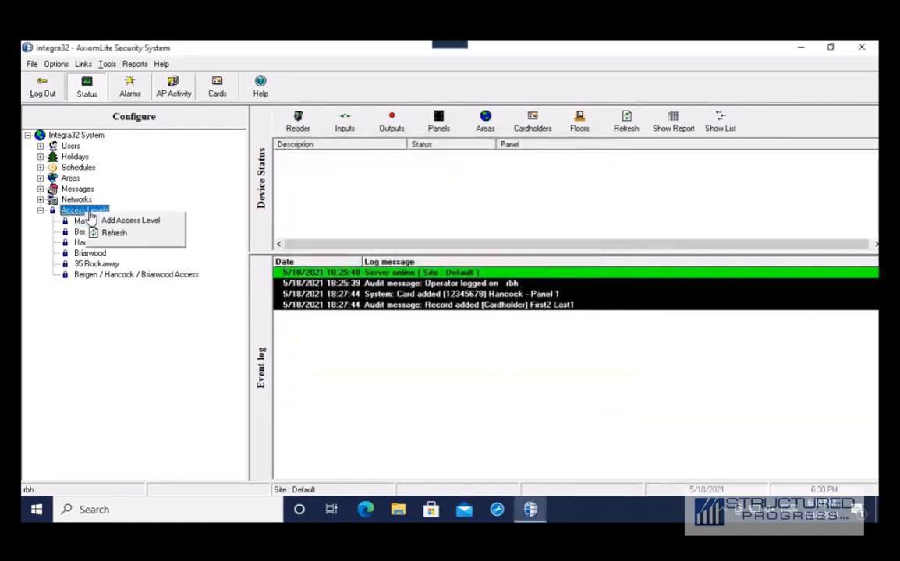
pyautogui.click(117, 221)
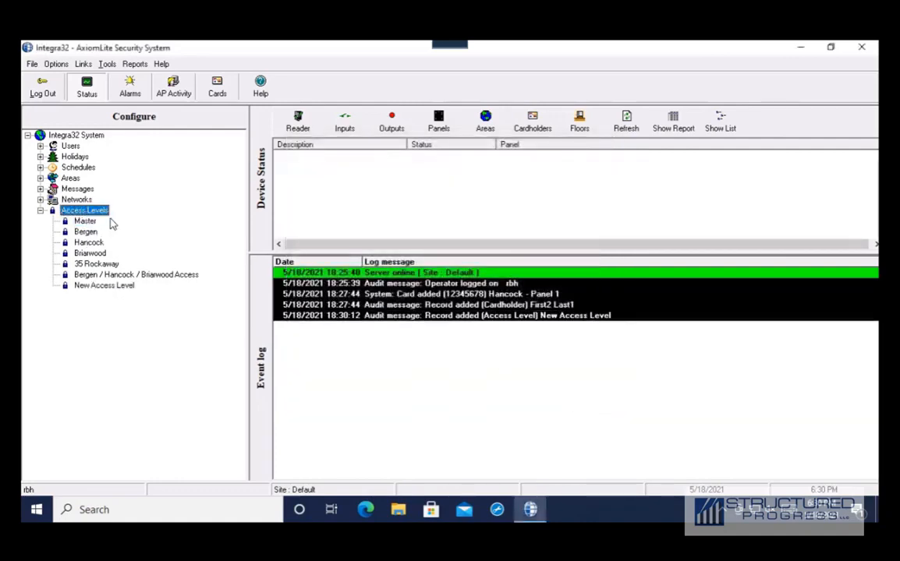
pyautogui.doubleClick(106, 287)
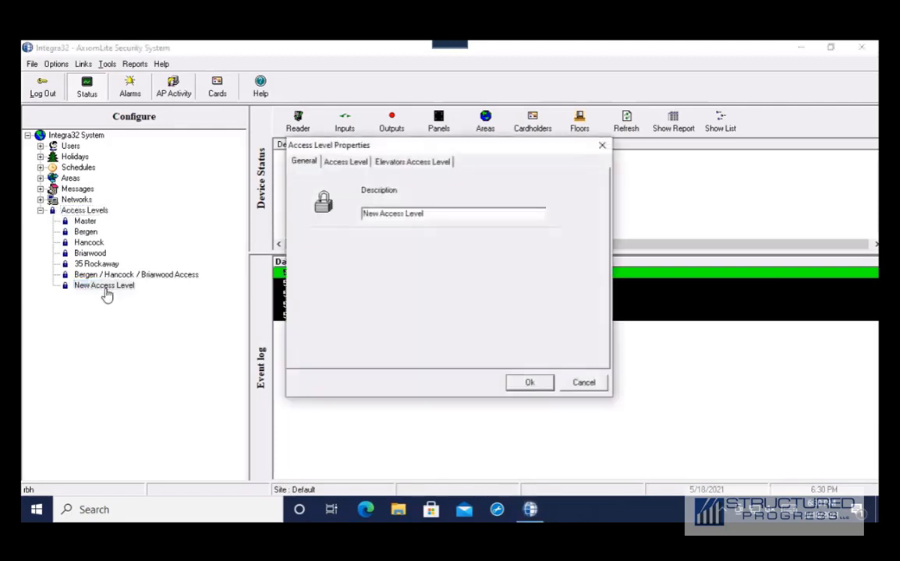
pyautogui.hotkey('ctrl', 'a')
pyautogui.write('Change')
# - Set Hancock Exterior to Vestibule and Main Entrance to 01 - Always and save
pyautogui.click(345, 161)
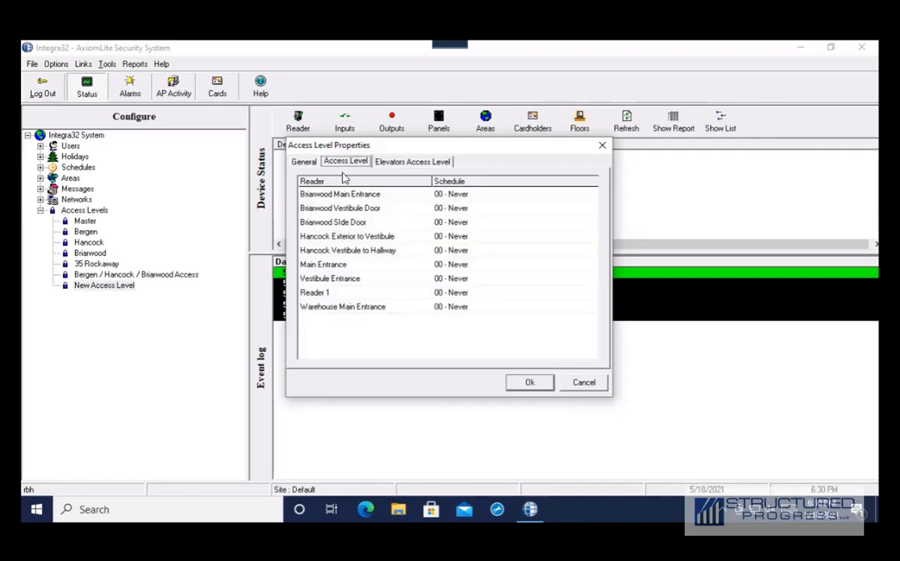
pyautogui.click(471, 241)
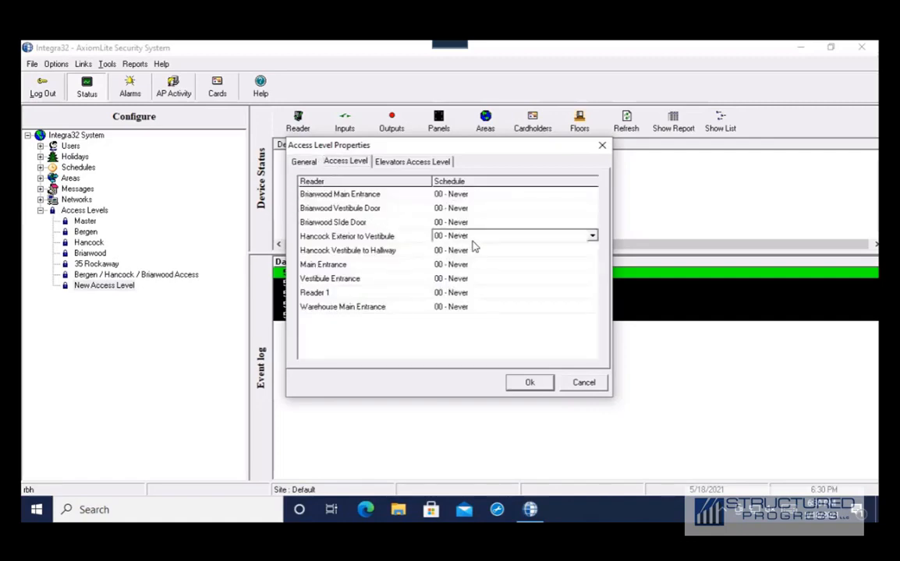
pyautogui.click(593, 236)
pyautogui.click(566, 257)
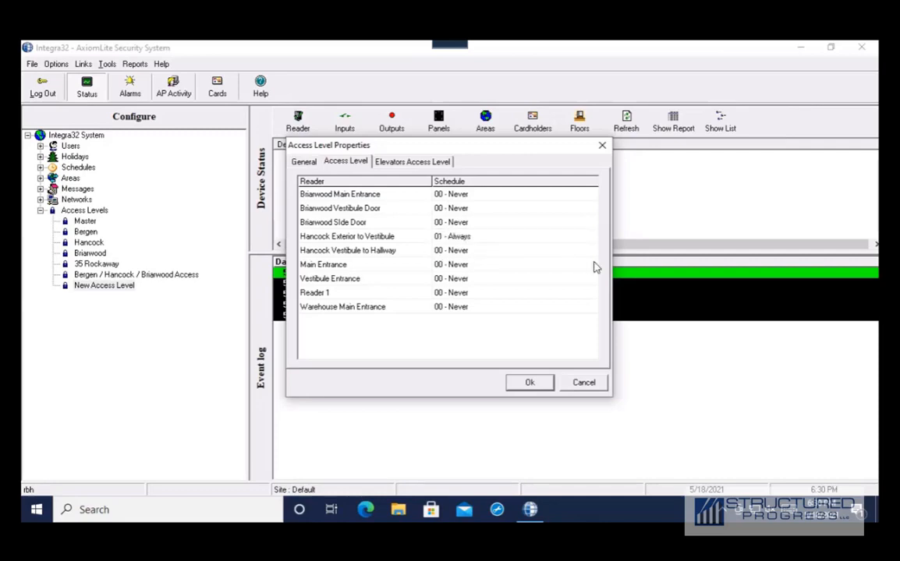
pyautogui.click(589, 264)
pyautogui.click(569, 284)
pyautogui.click(537, 386)
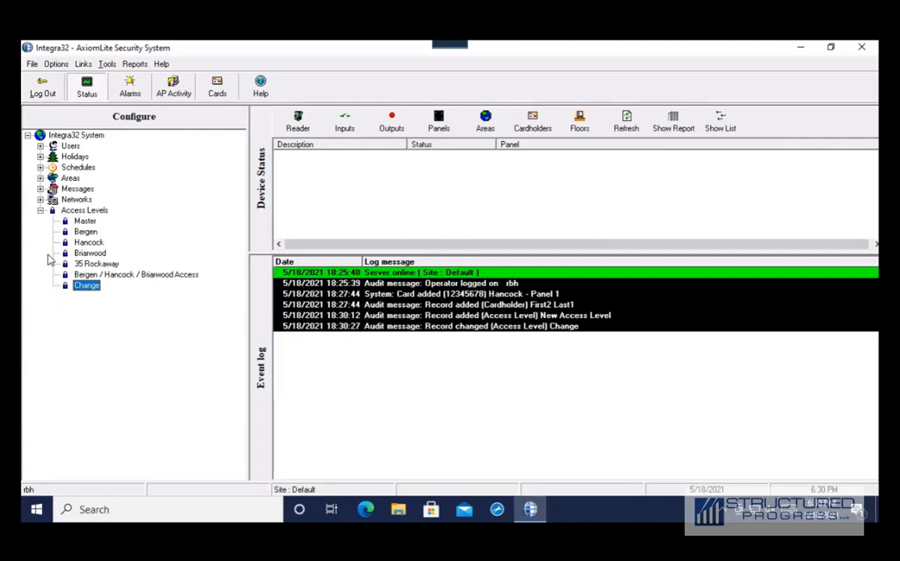
# - Add a new schedule, Schedule 2, under Schedules
pyautogui.click(41, 168)
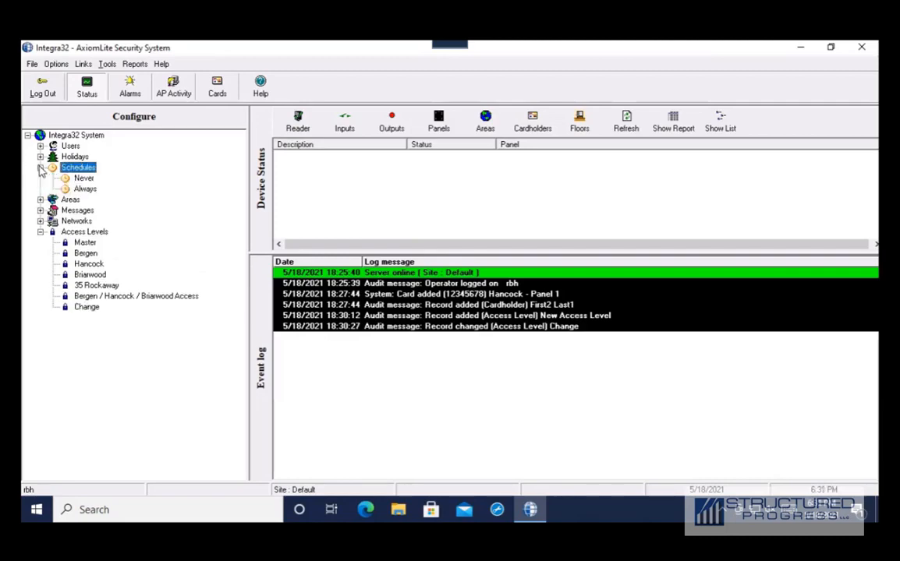
pyautogui.rightClick(78, 171)
pyautogui.click(97, 176)
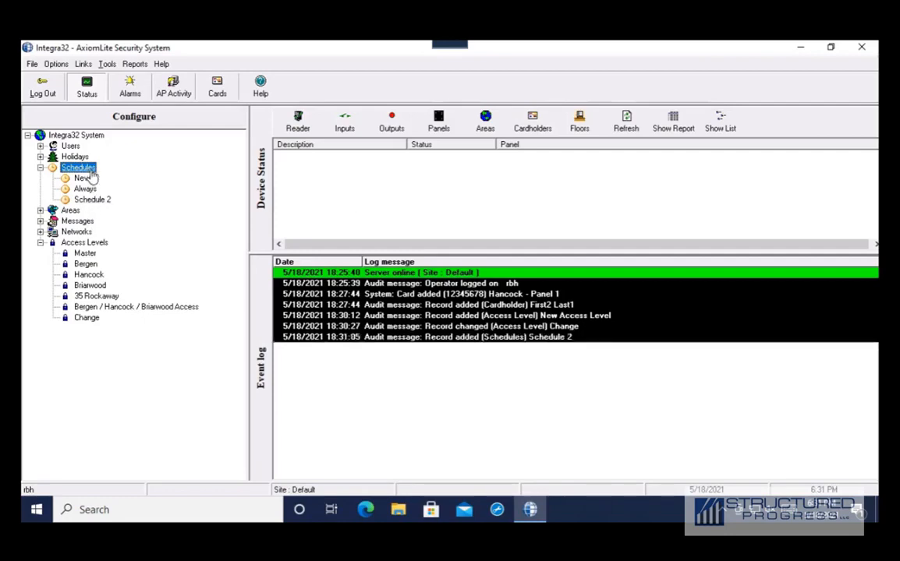
pyautogui.rightClick(90, 169)
pyautogui.click(125, 223)
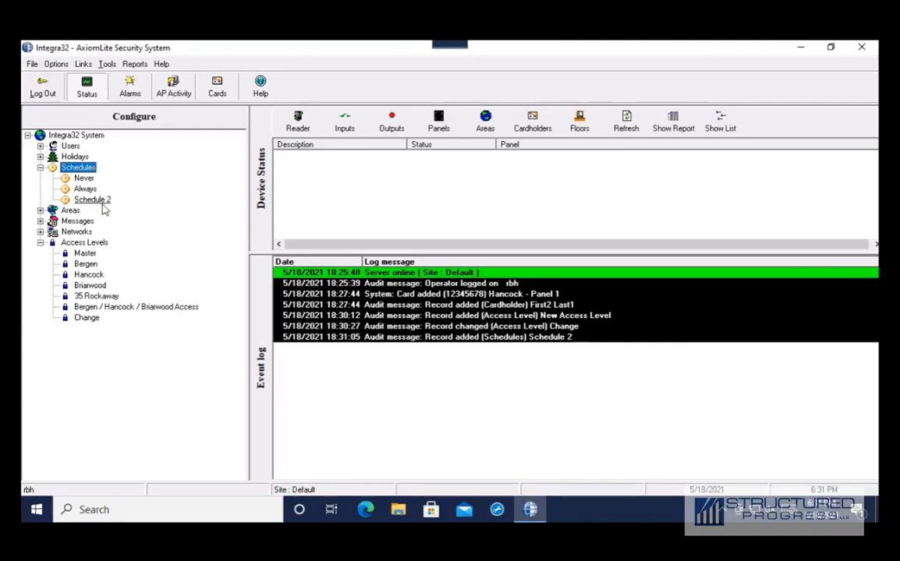
# - Change Schedule 2's description to Door Schedule 9-5pm
pyautogui.rightClick(95, 200)
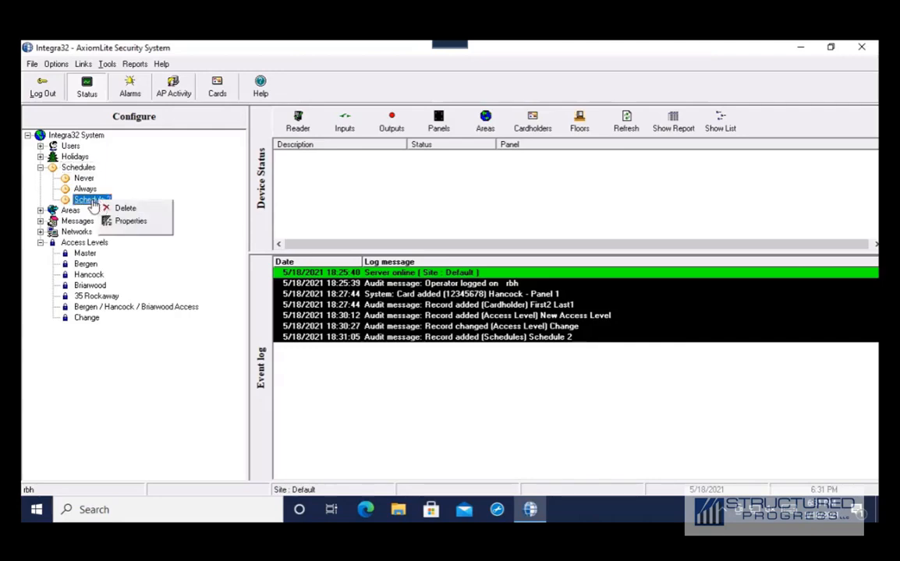
pyautogui.doubleClick(94, 202)
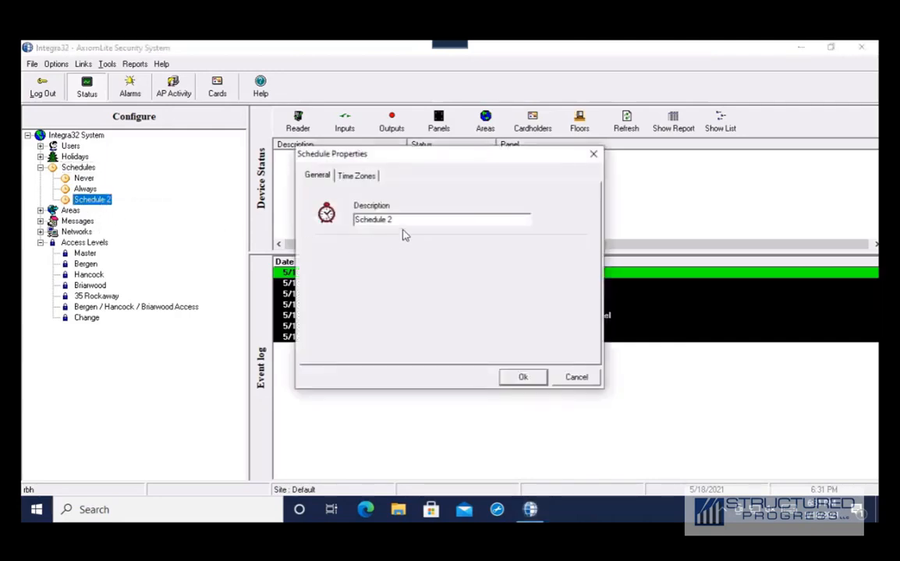
pyautogui.moveTo(398, 219); pyautogui.dragTo(328, 223)
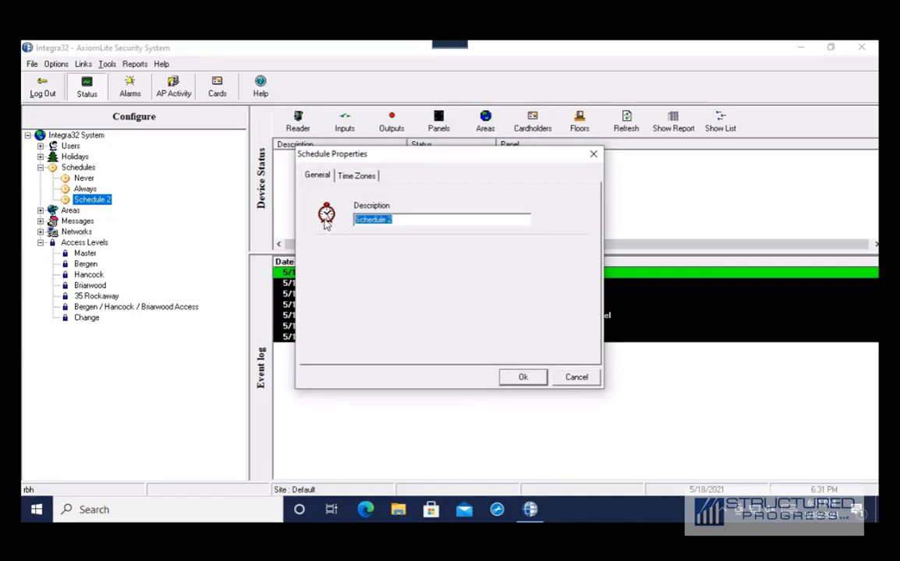
pyautogui.write('Door Schedu')
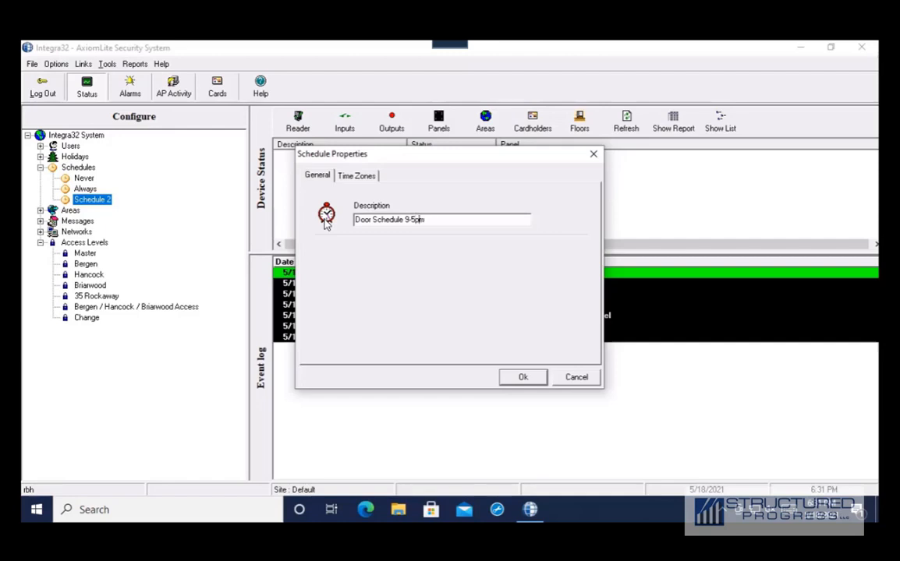
pyautogui.write('a')
pyautogui.press('BackSpace')
# - Try Period 1 as 0900–1700 on weekdays, then clear those day checks
pyautogui.click(355, 176)
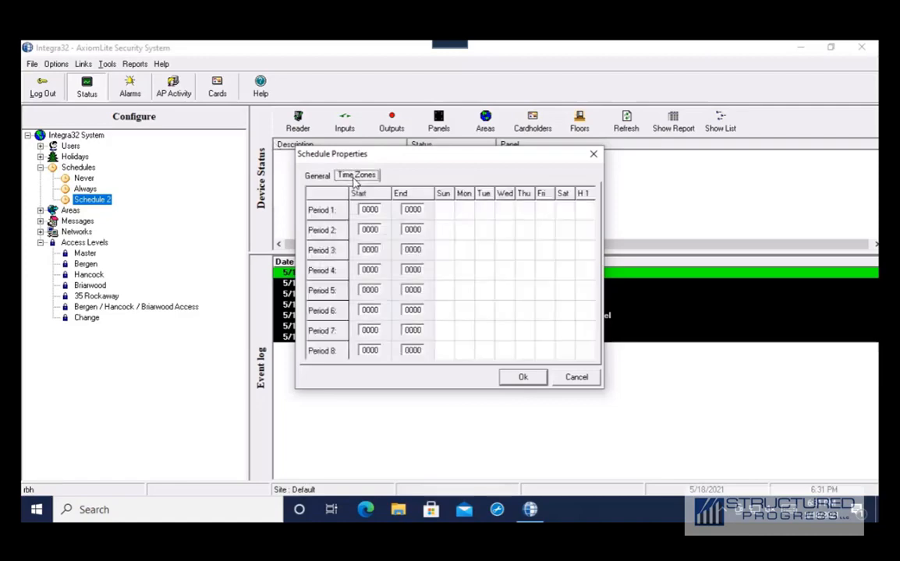
pyautogui.doubleClick(371, 210)
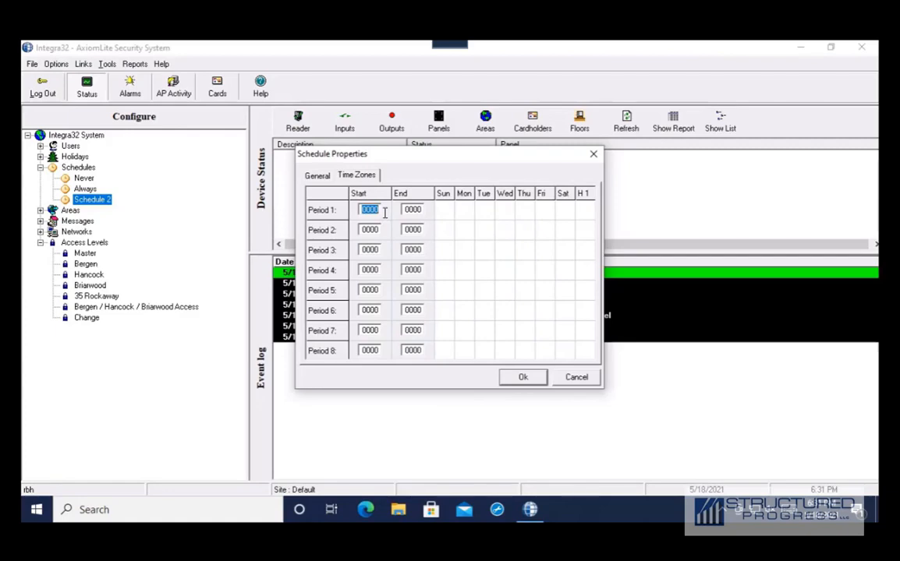
pyautogui.write('0900')
pyautogui.hotkey('ctrl', 'a')
pyautogui.write('1700')
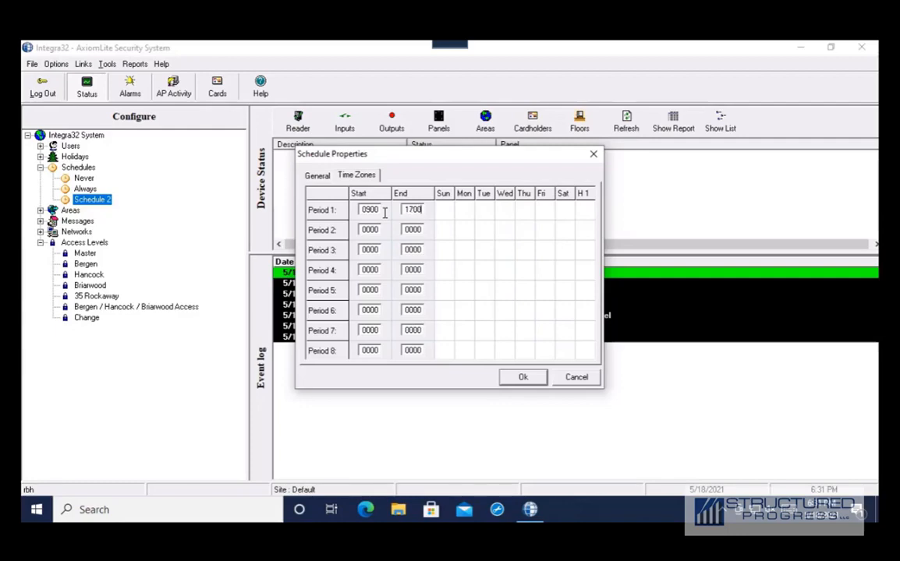
pyautogui.click(468, 218)
pyautogui.click(487, 219)
pyautogui.click(528, 215)
pyautogui.click(542, 215)
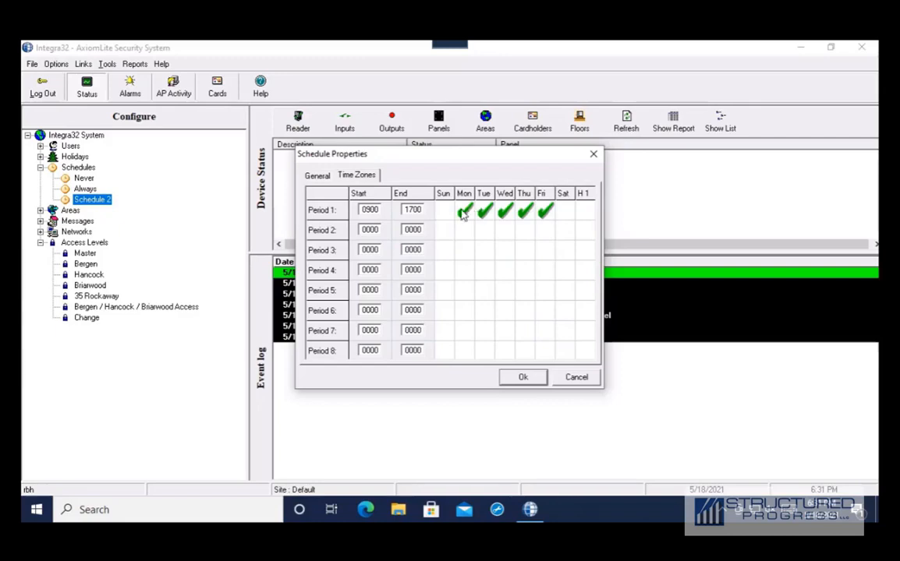
pyautogui.click(543, 212)
pyautogui.click(525, 212)
pyautogui.click(505, 213)
pyautogui.click(485, 212)
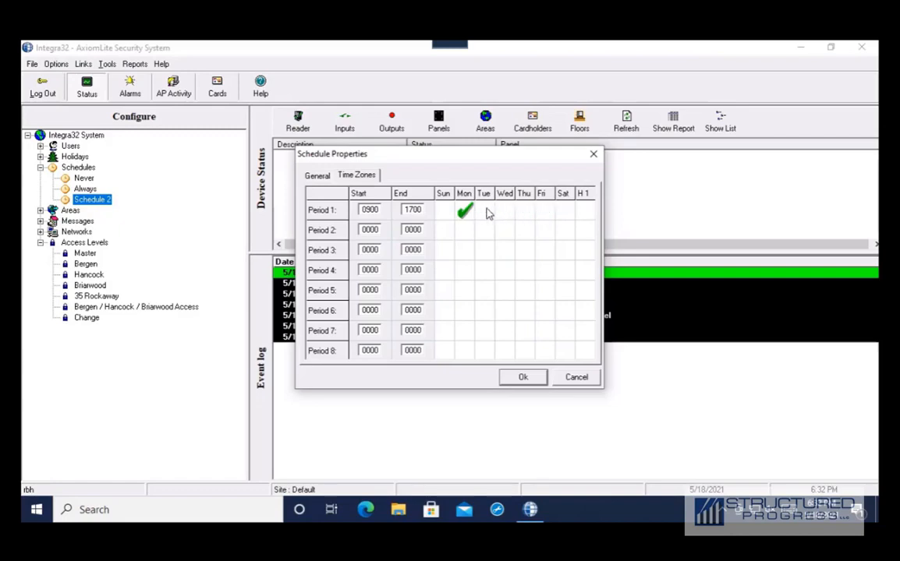
pyautogui.click(468, 212)
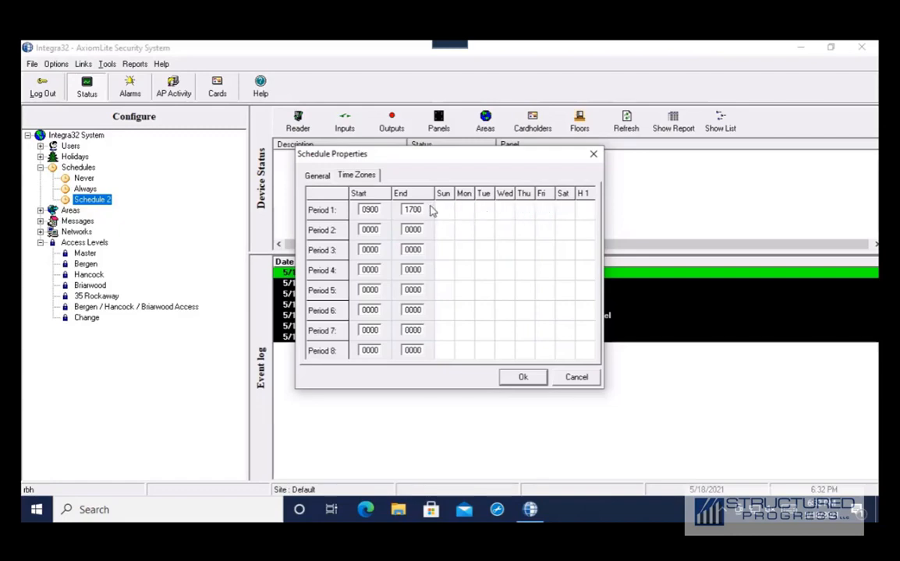
# - Set Period 1 to 0900–1200 and Period 2 to 1300–1700
pyautogui.doubleClick(368, 209)
pyautogui.write('0900')
pyautogui.press('Tab')
pyautogui.write('1200')
pyautogui.click(372, 230)
pyautogui.write('1300')
pyautogui.press('Tab')
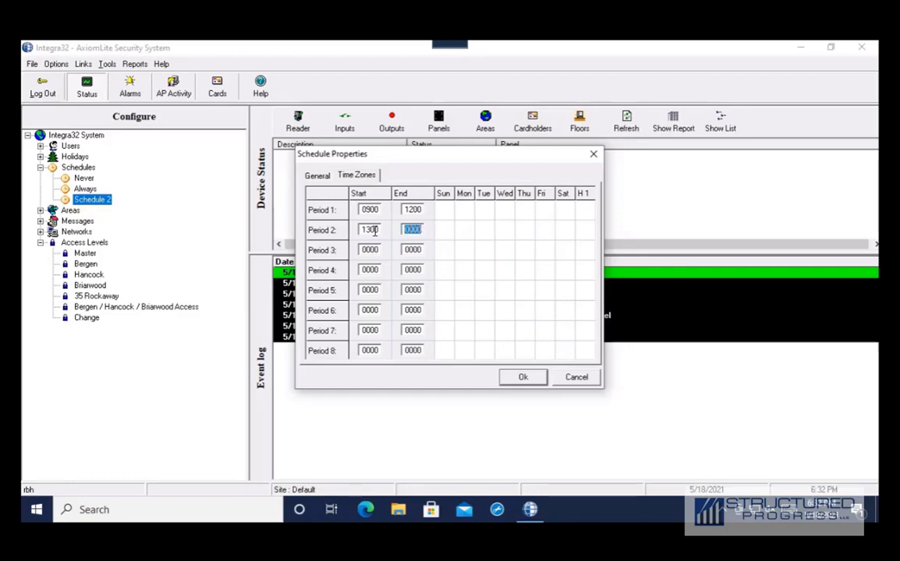
pyautogui.write('1700')
# - Tick Monday–Friday for both periods, save, and confirm downloading to all panels
pyautogui.click(468, 213)
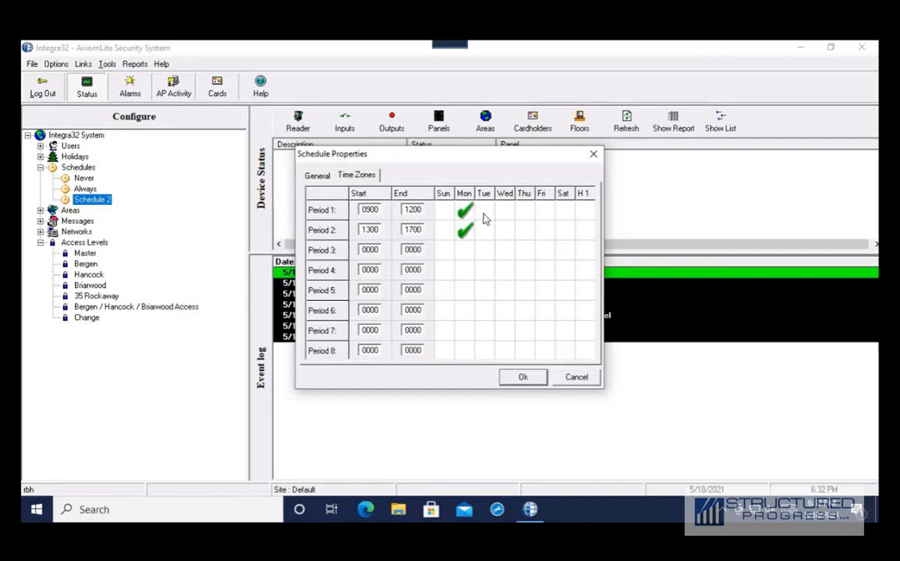
pyautogui.click(484, 215)
pyautogui.click(490, 227)
pyautogui.click(500, 229)
pyautogui.click(506, 212)
pyautogui.click(525, 211)
pyautogui.click(524, 230)
pyautogui.click(545, 212)
pyautogui.click(545, 229)
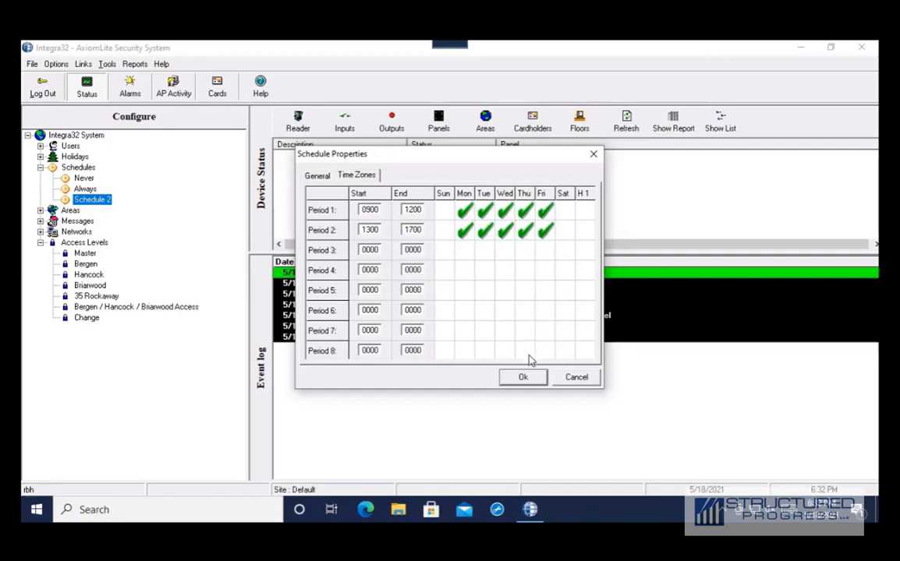
pyautogui.click(521, 378)
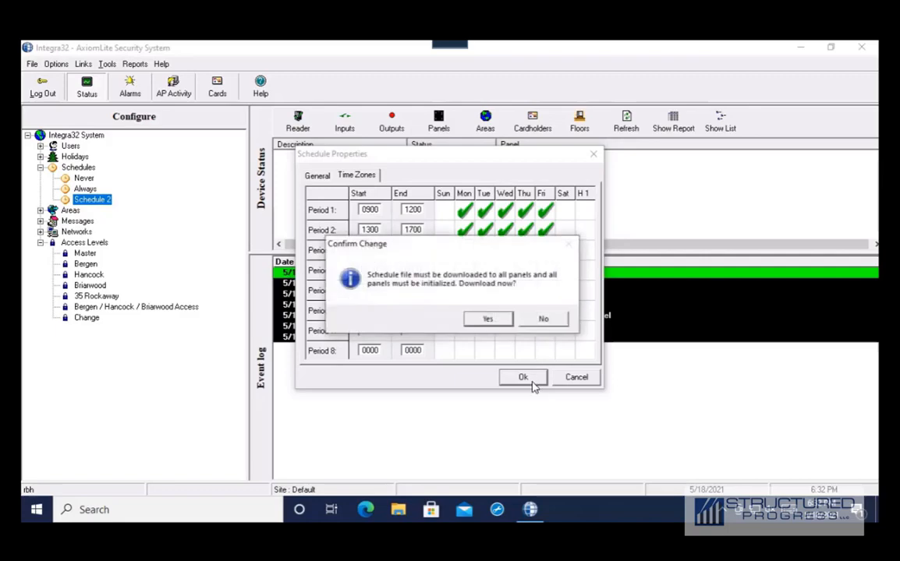
pyautogui.click(489, 320)
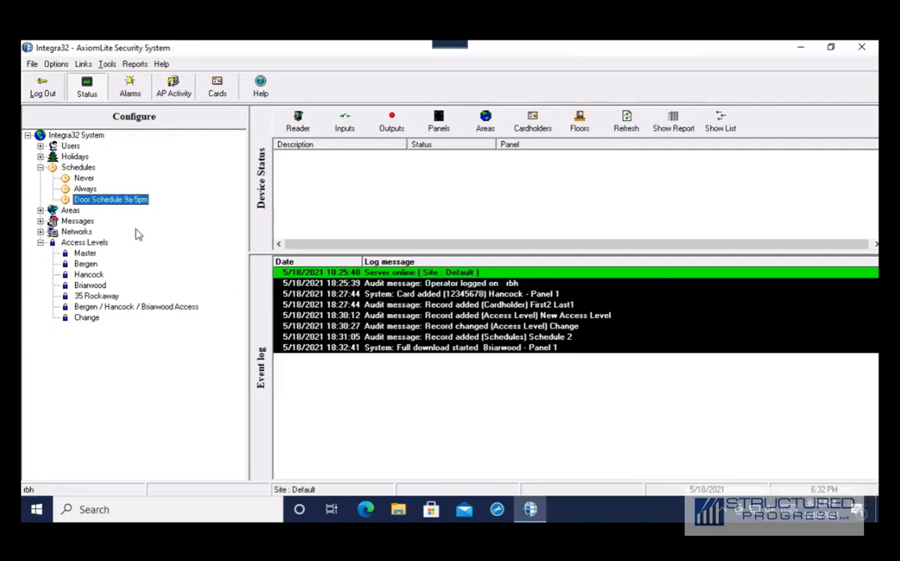
pyautogui.click(40, 232)
pyautogui.click(52, 242)
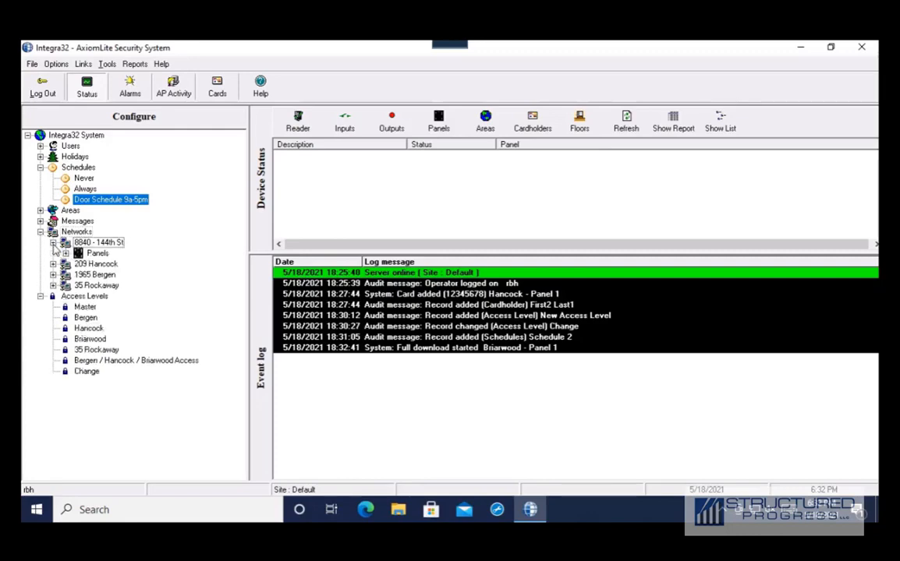
pyautogui.click(65, 253)
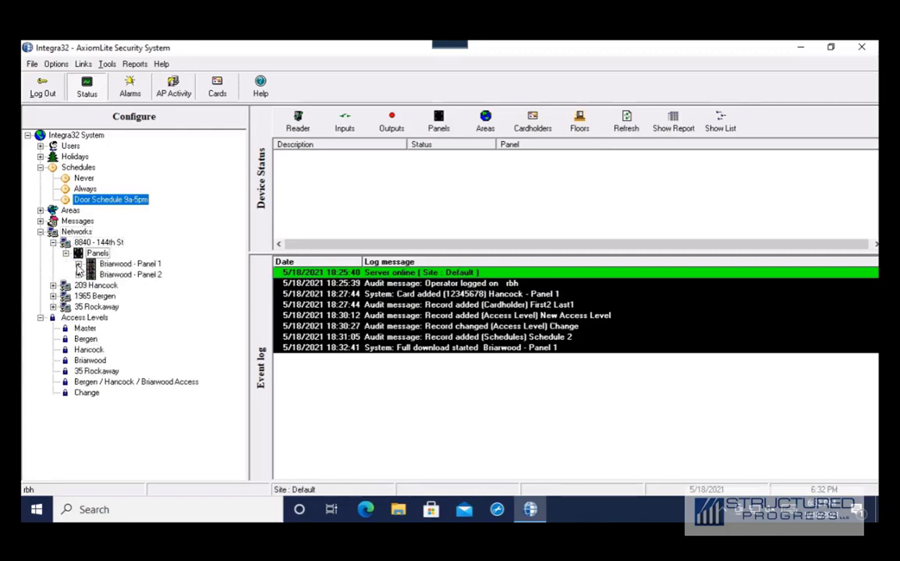
pyautogui.click(78, 263)
pyautogui.click(91, 274)
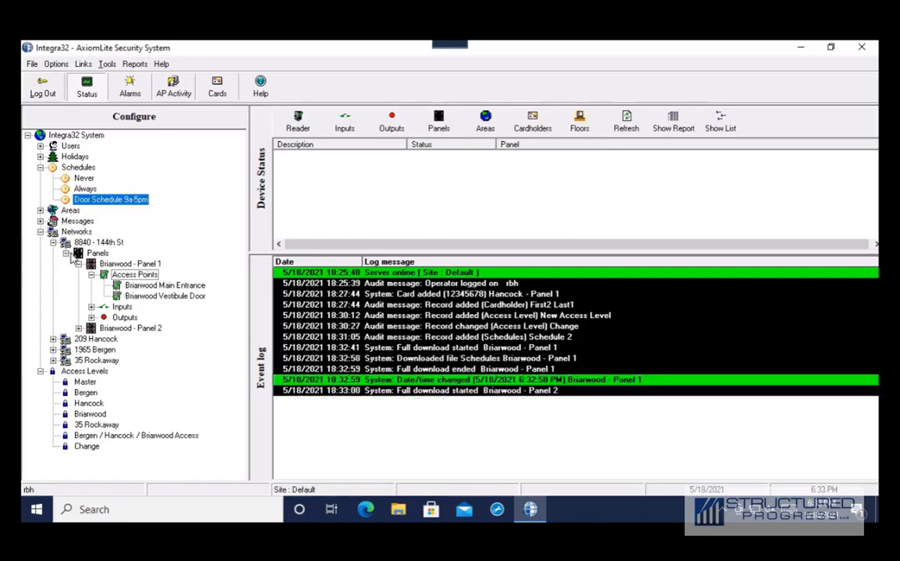
pyautogui.click(152, 287)
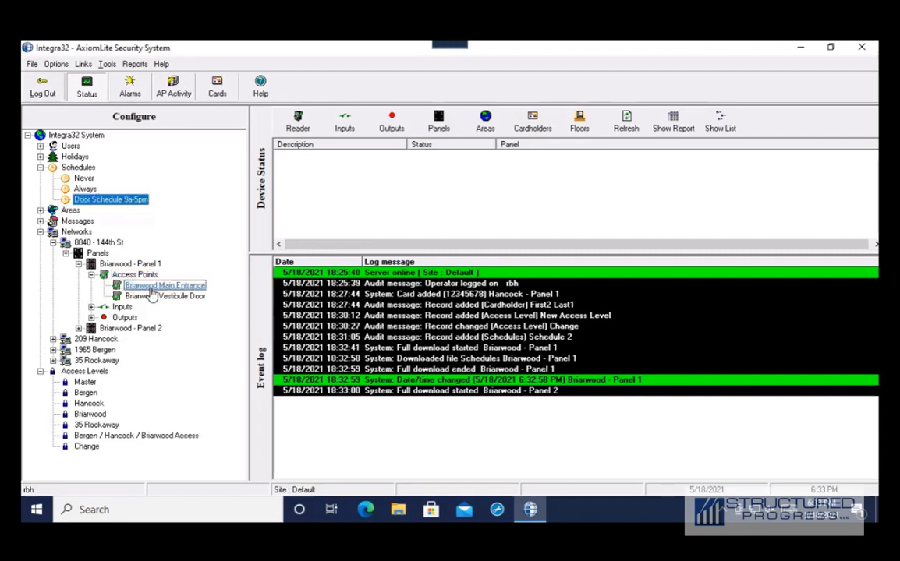
# - Set Briarwood Main Entrance's unlock schedule to 02 - Door Schedule 9a-5pm in its properties and save
pyautogui.rightClick(152, 290)
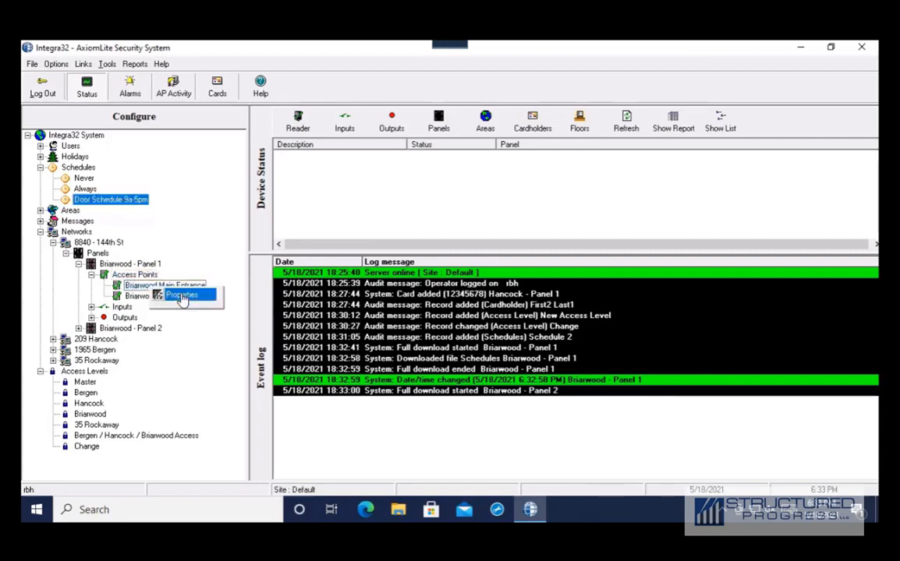
pyautogui.click(179, 296)
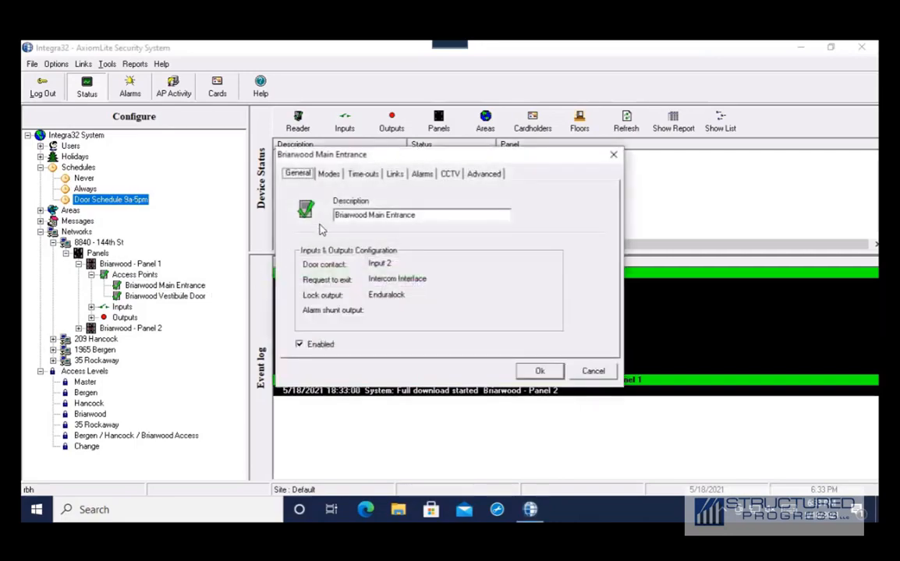
pyautogui.click(329, 174)
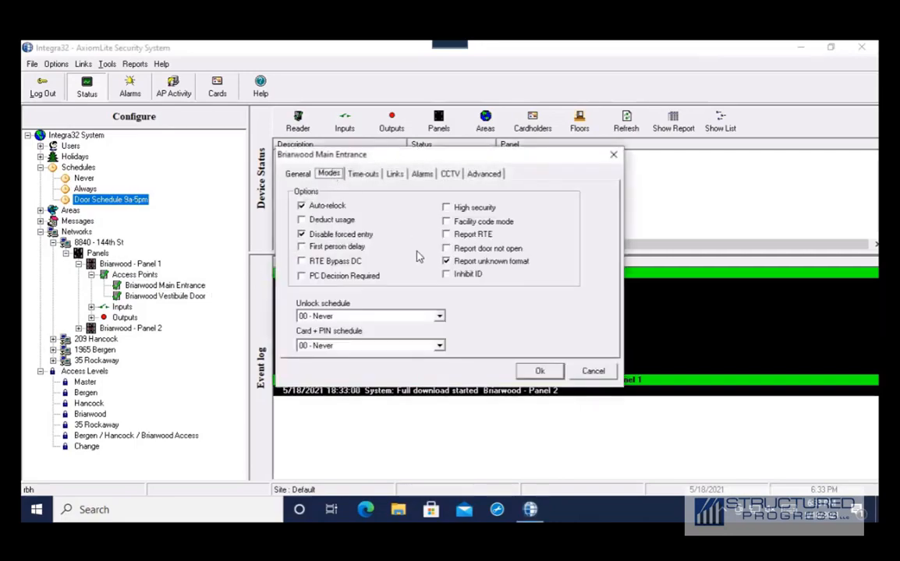
pyautogui.click(439, 316)
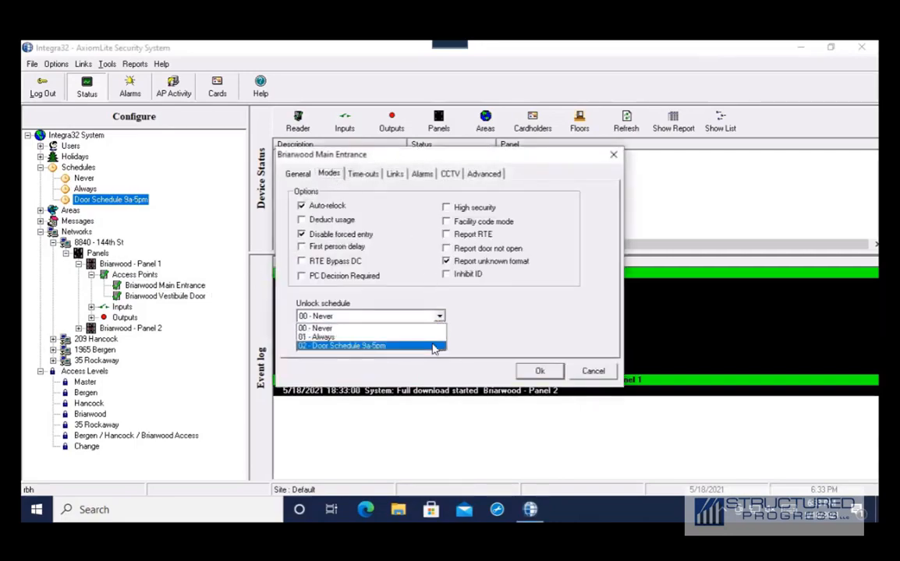
pyautogui.click(433, 346)
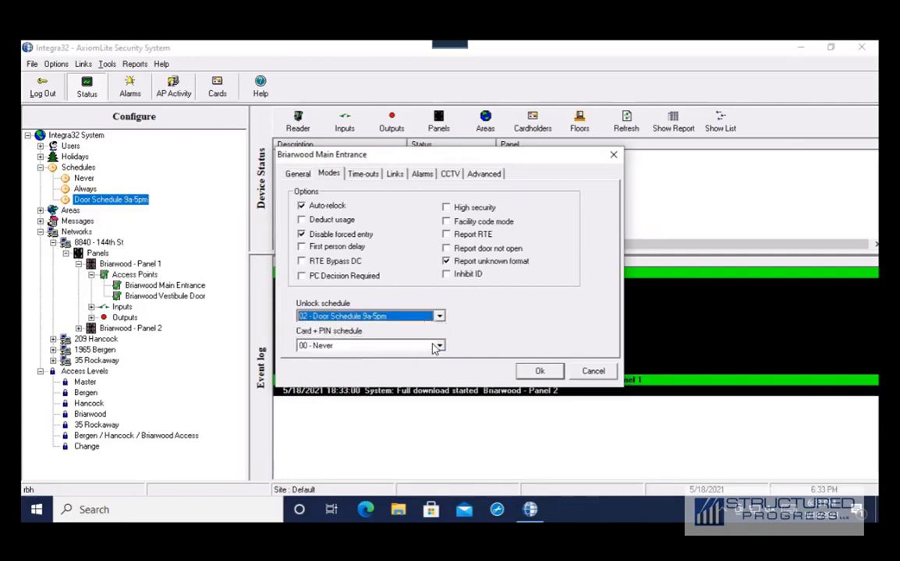
pyautogui.click(536, 371)
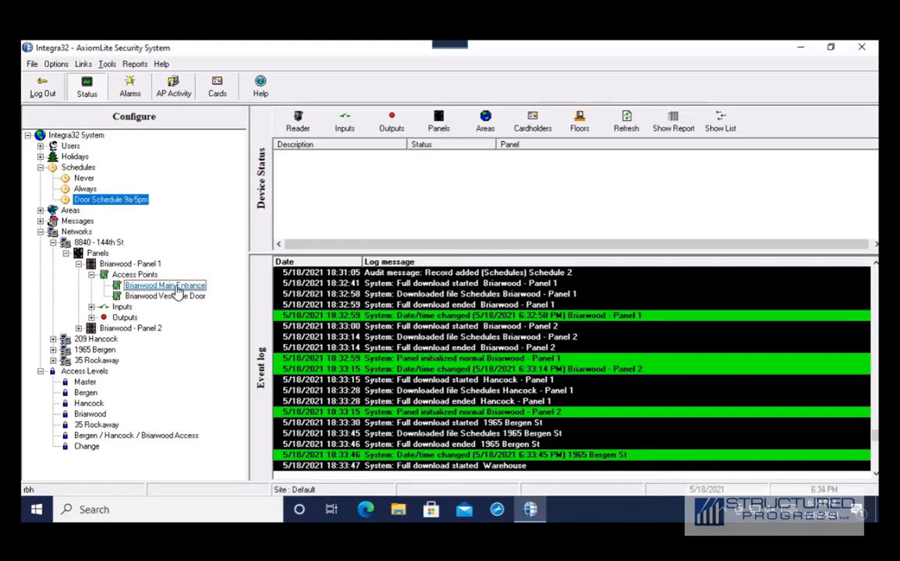
# - Change Briarwood Main Entrance's unlock schedule to 00 - Never, leaving first person delay off
pyautogui.doubleClick(172, 286)
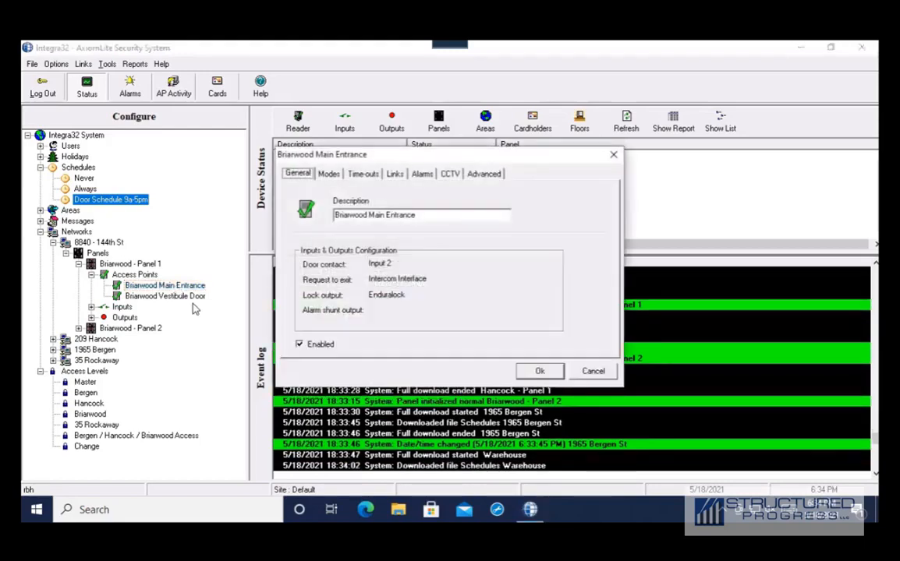
pyautogui.click(328, 173)
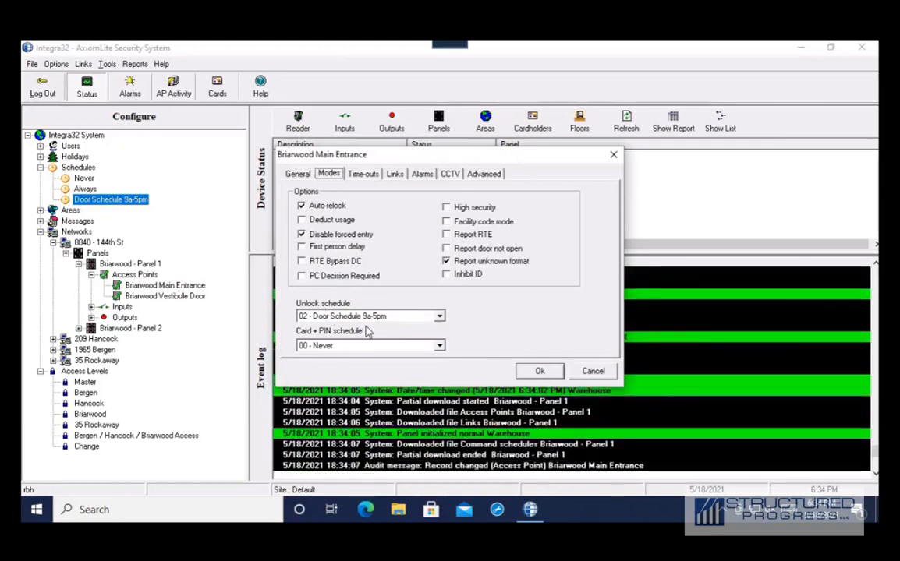
pyautogui.click(304, 248)
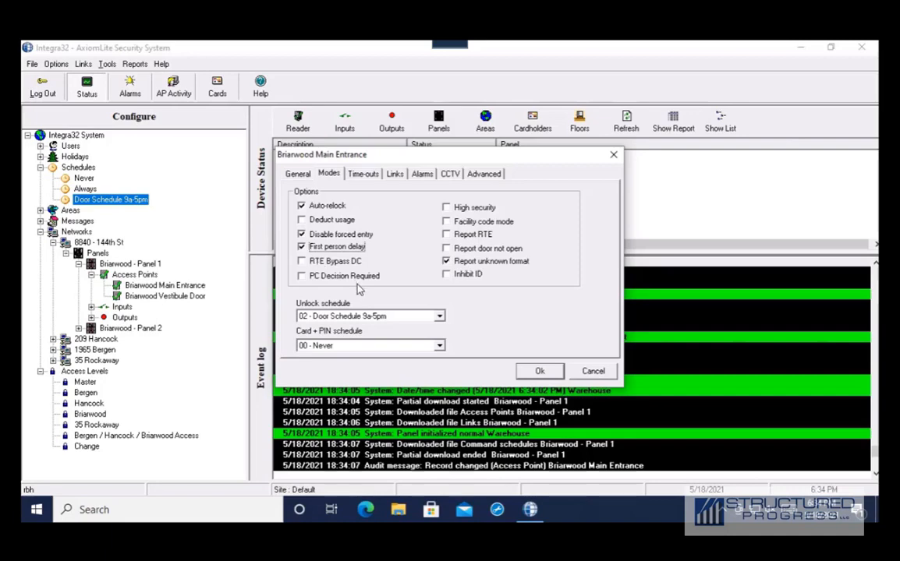
pyautogui.click(302, 247)
pyautogui.click(440, 317)
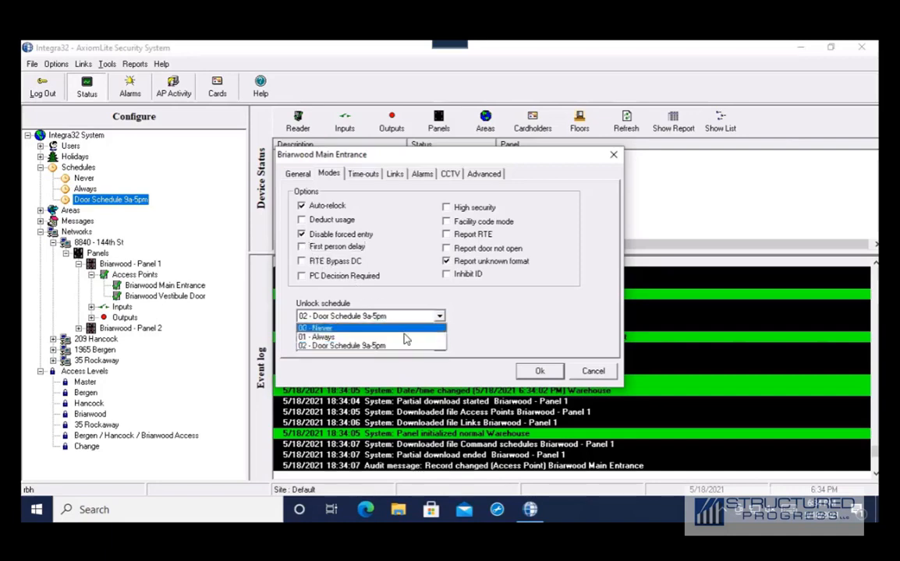
pyautogui.click(399, 328)
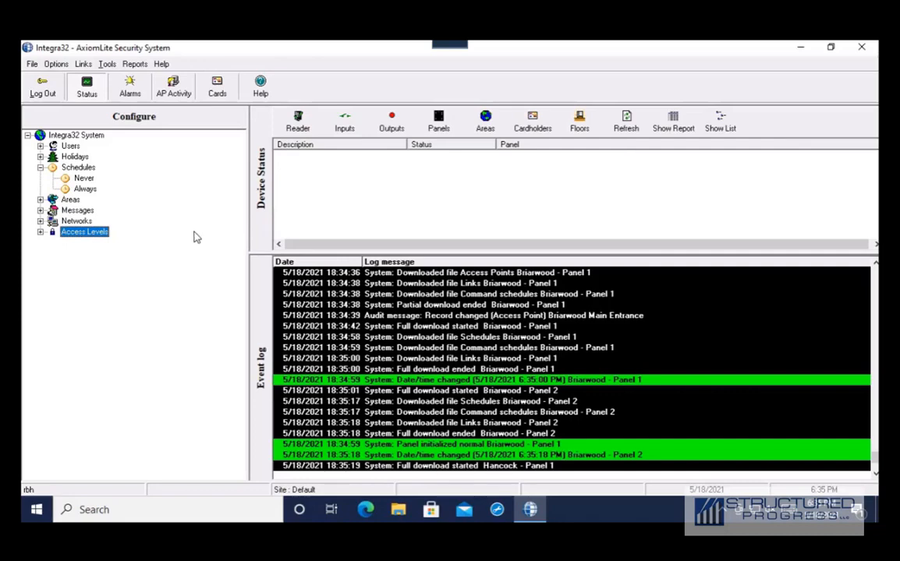
# - List the door readers in Device Status and grant access at Briarwood Main Entrance
pyautogui.click(297, 125)
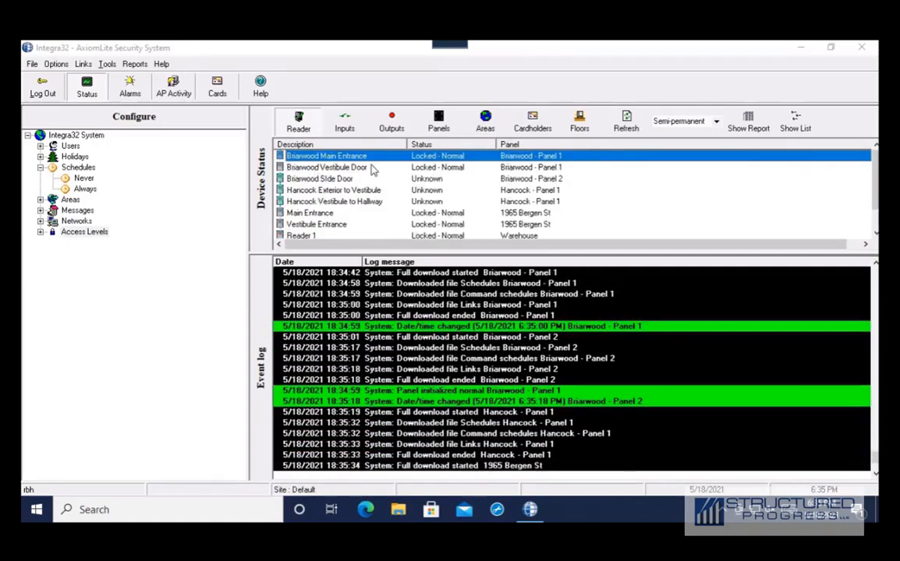
pyautogui.rightClick(330, 162)
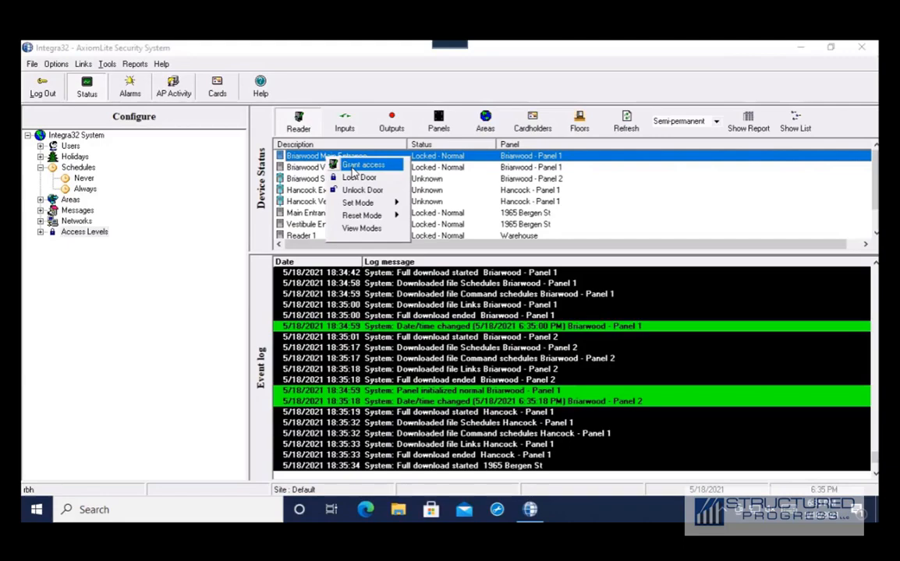
pyautogui.click(351, 168)
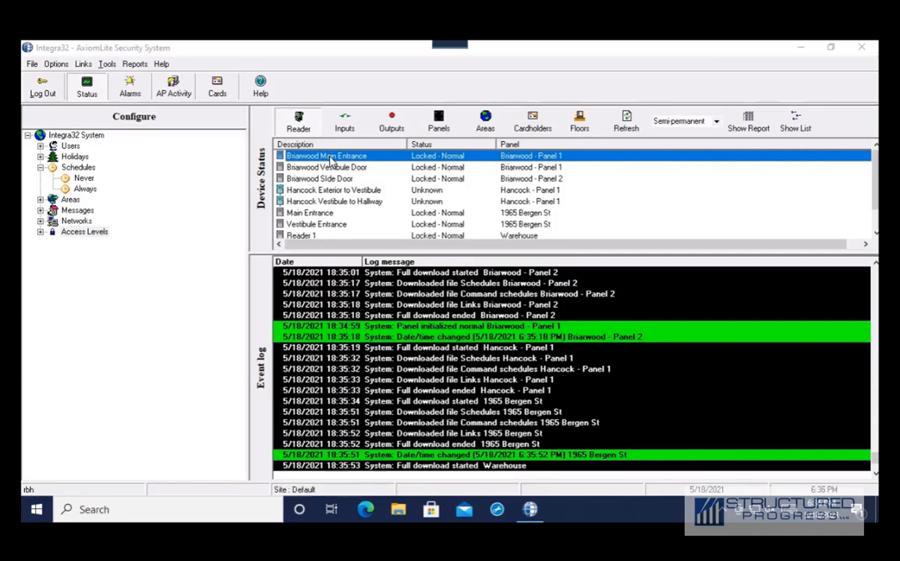
# - Unlock the Briarwood Main Entrance door, then lock it again
pyautogui.rightClick(329, 157)
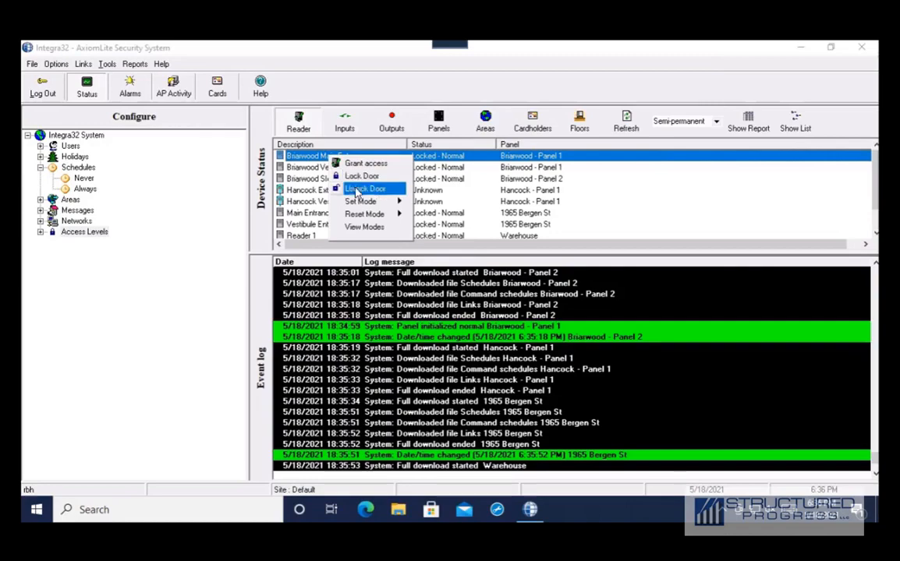
pyautogui.click(358, 188)
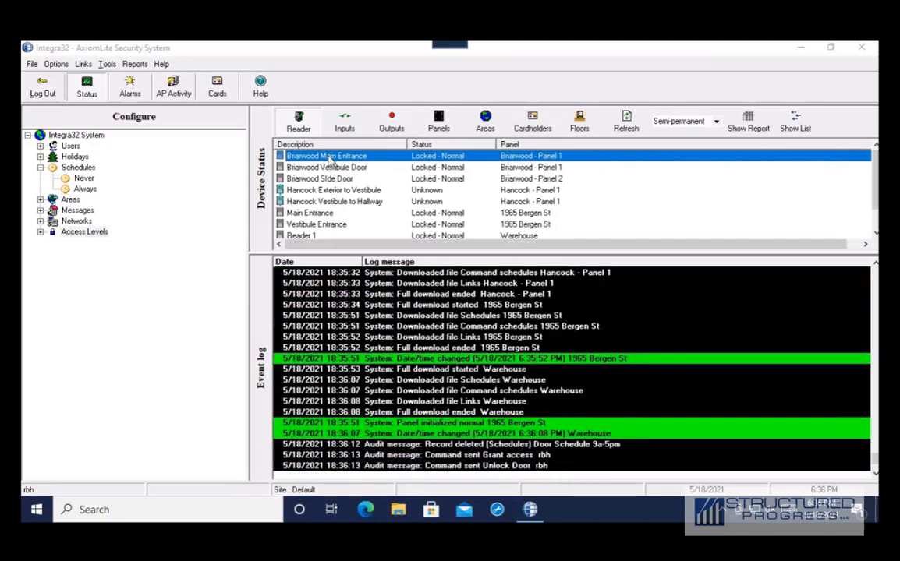
pyautogui.rightClick(330, 160)
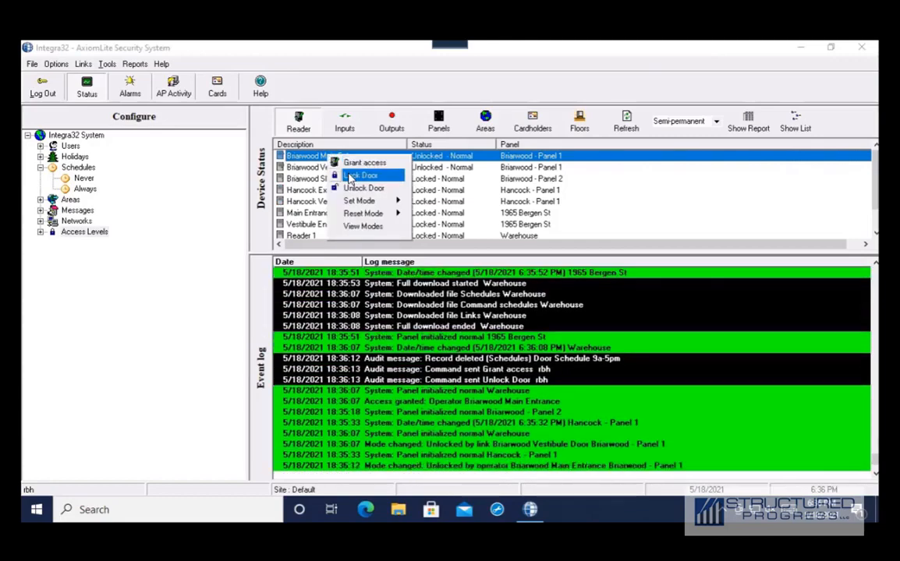
pyautogui.click(348, 175)
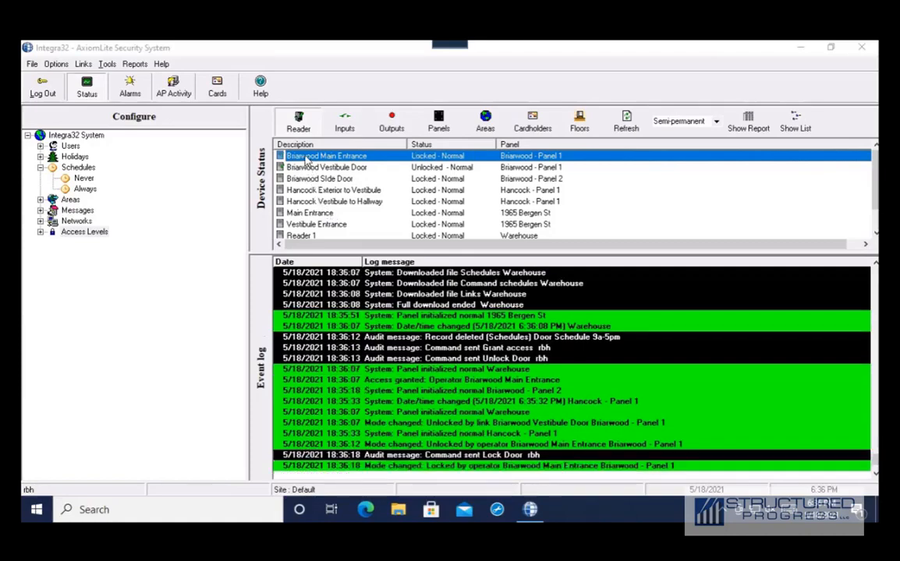
# - Dismiss the Briarwood Main Entrance command menu without sending a command and collapse the Schedules branch
pyautogui.rightClick(306, 159)
pyautogui.press('Escape')
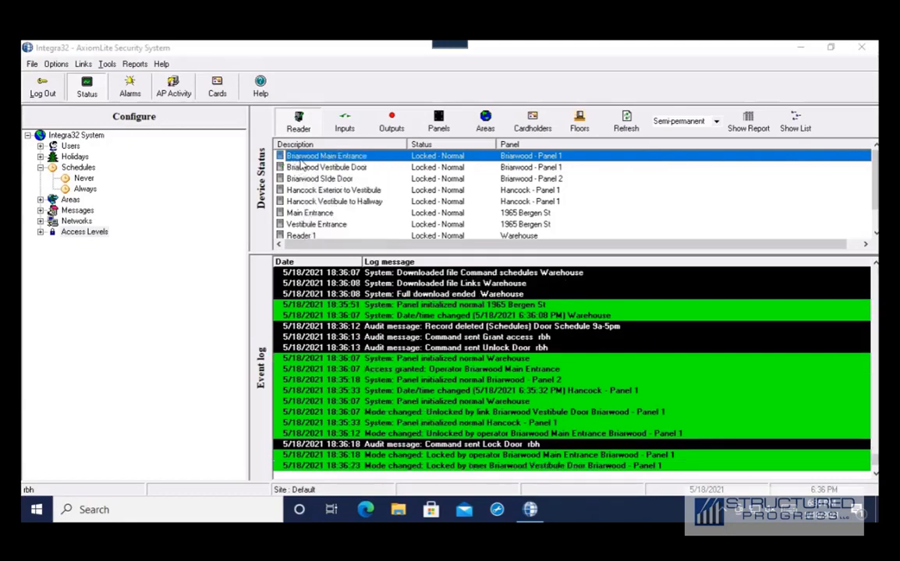
pyautogui.rightClick(306, 161)
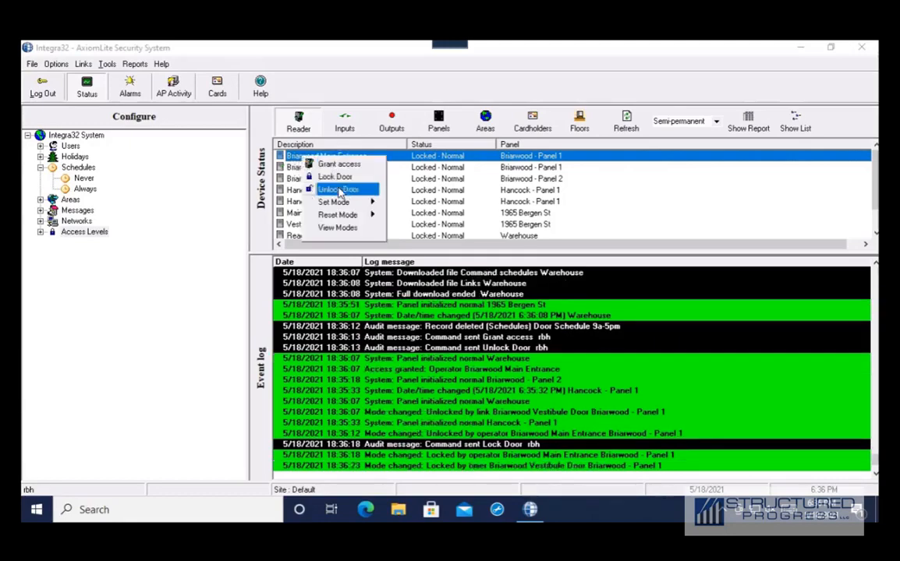
pyautogui.click(436, 190)
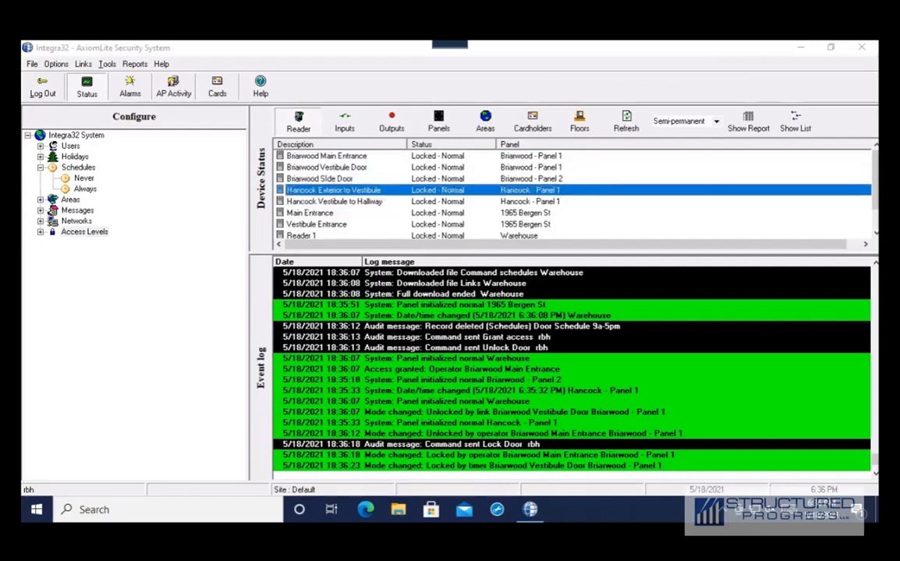
pyautogui.click(41, 167)
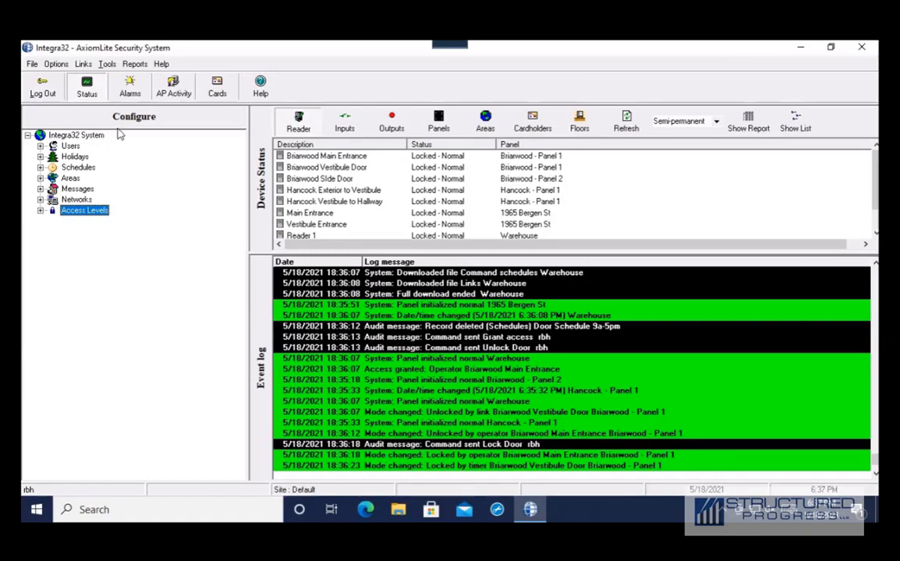
# - Start a History Report from the Reports list and show its report-type list
pyautogui.click(134, 65)
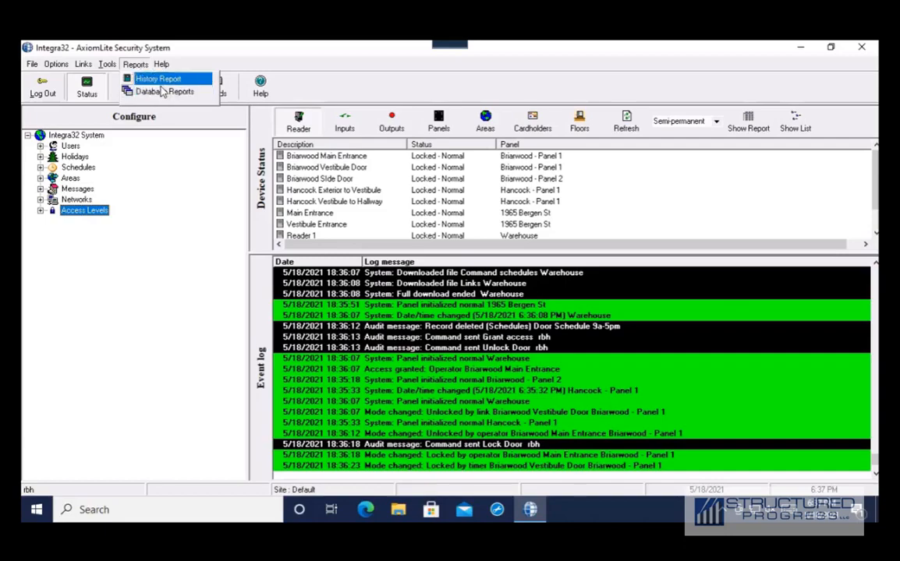
pyautogui.click(148, 79)
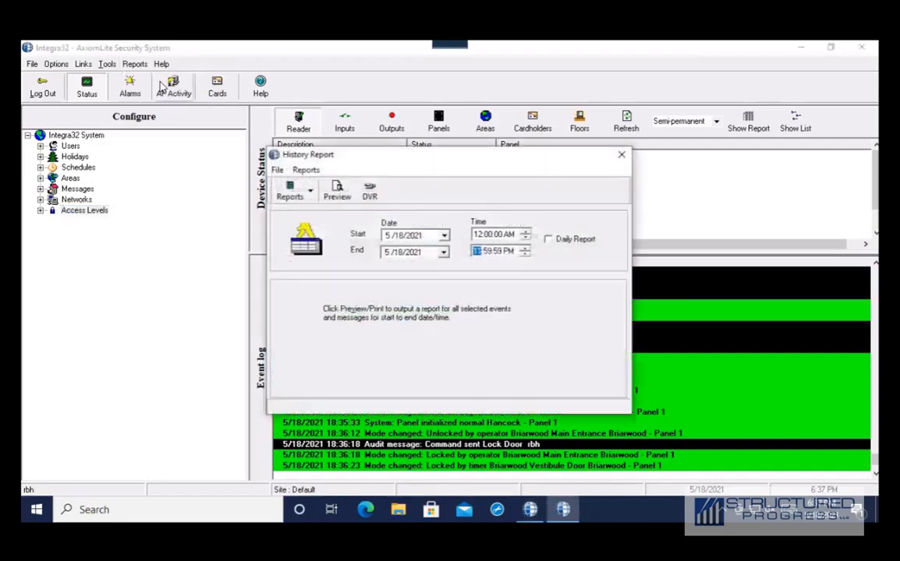
pyautogui.click(310, 192)
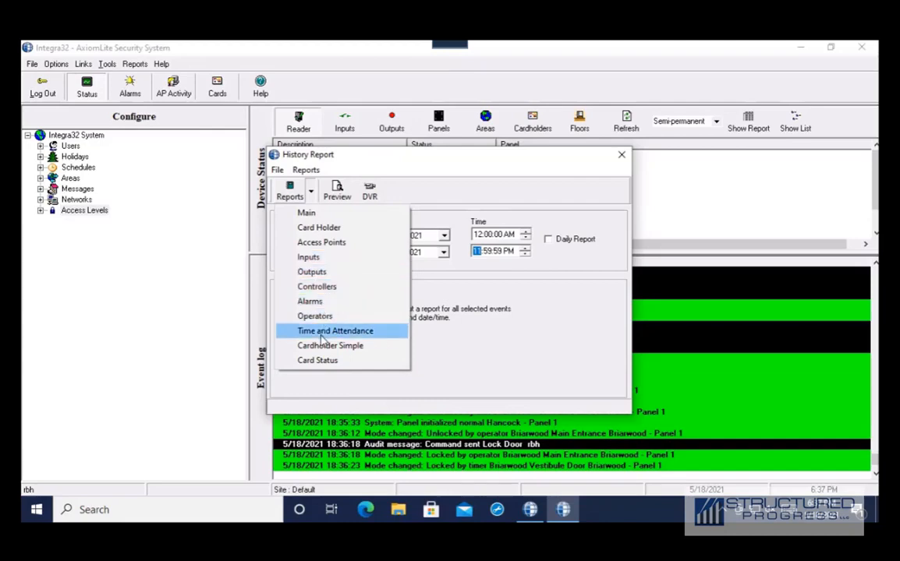
# - Choose the Access Points report and tick the first access point in the selection list
pyautogui.click(322, 243)
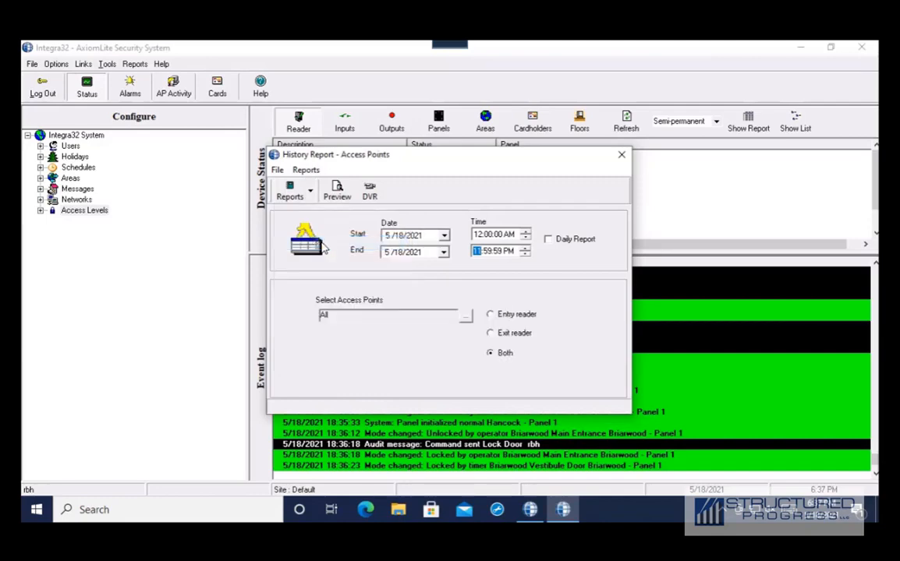
pyautogui.click(465, 318)
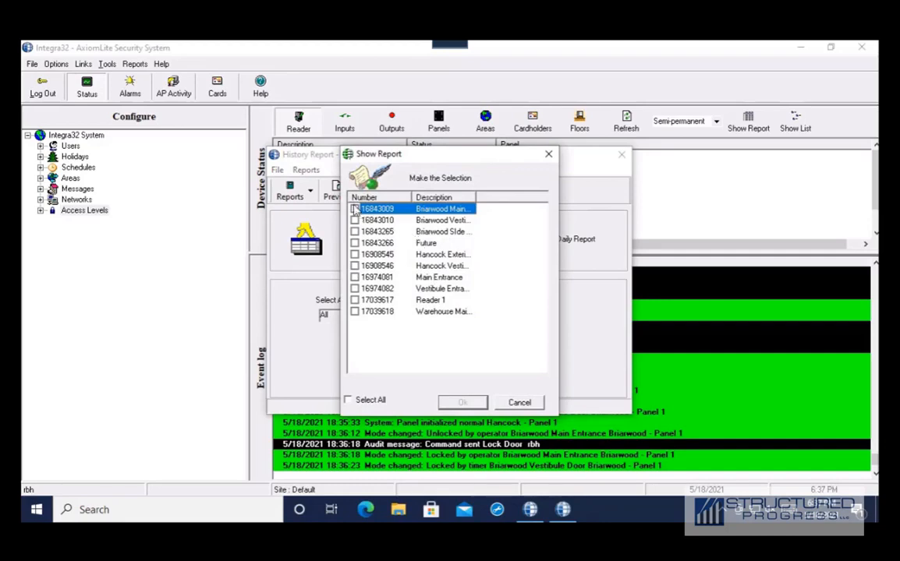
pyautogui.click(354, 210)
pyautogui.click(462, 402)
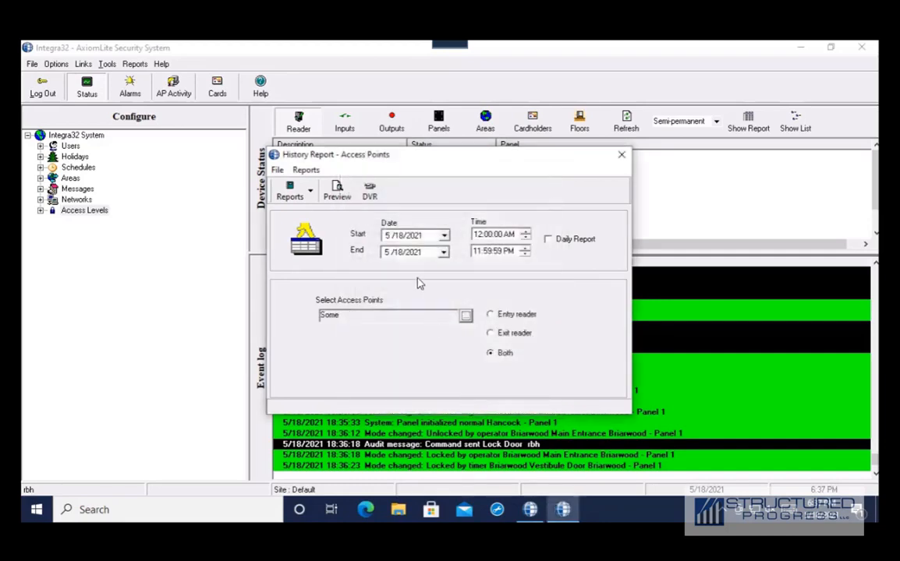
pyautogui.click(464, 315)
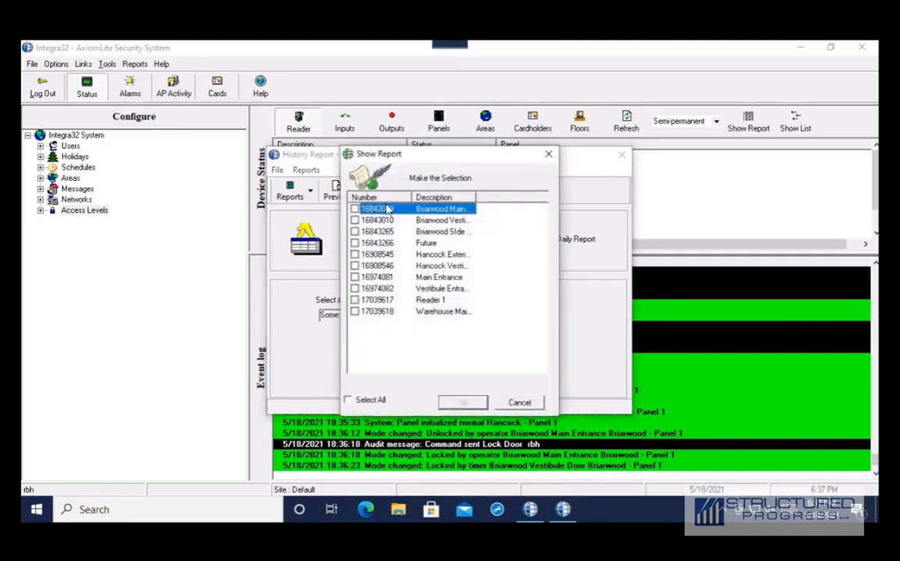
pyautogui.moveTo(475, 198); pyautogui.dragTo(497, 195)
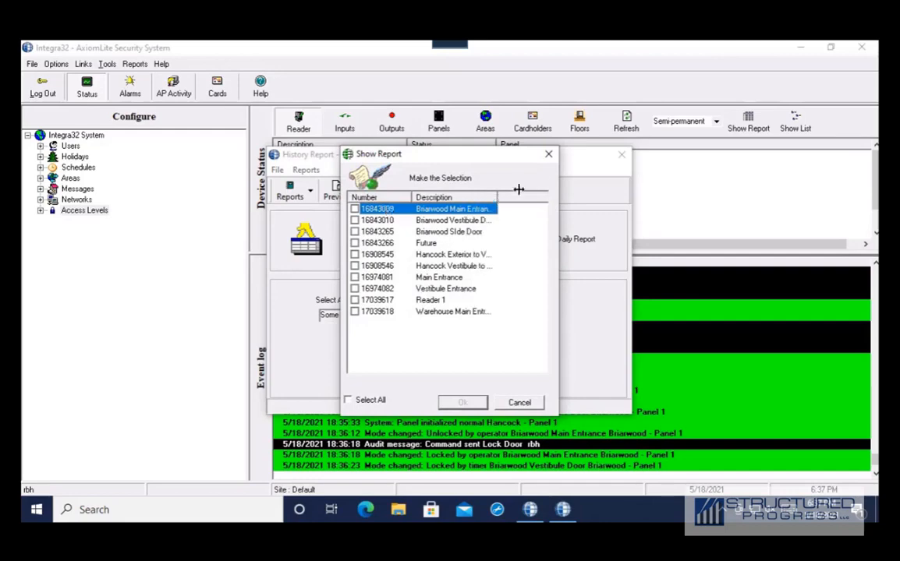
pyautogui.click(548, 154)
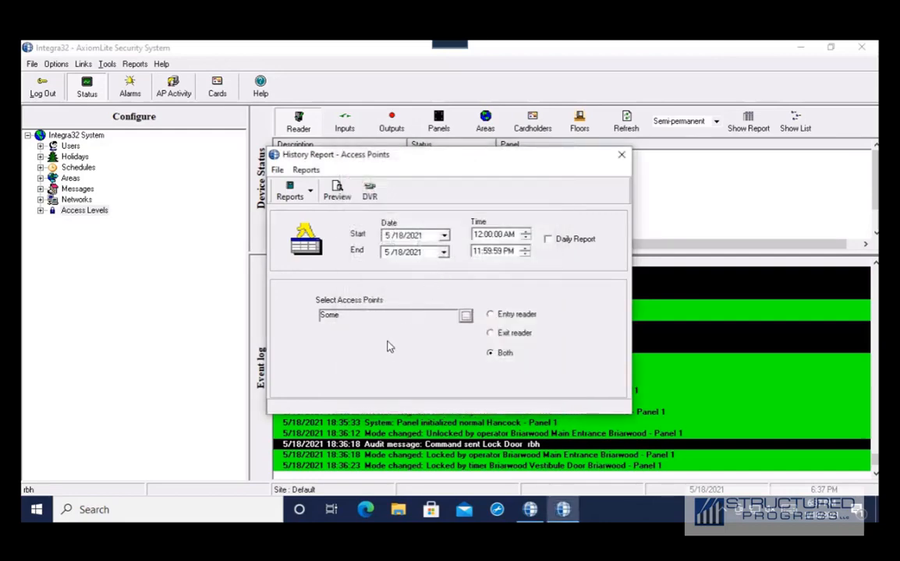
# - Set the start date to 5/17/2021 and preview the report
pyautogui.click(444, 237)
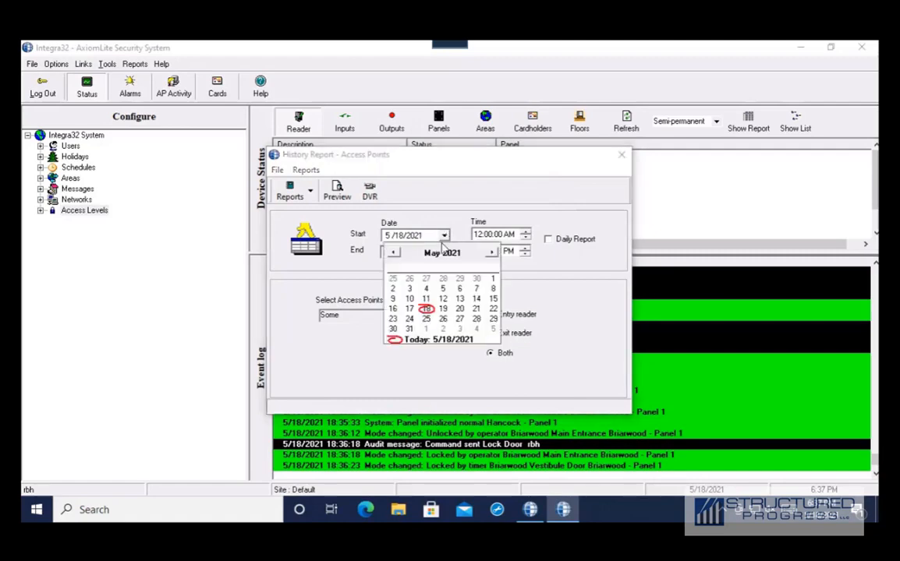
pyautogui.click(409, 309)
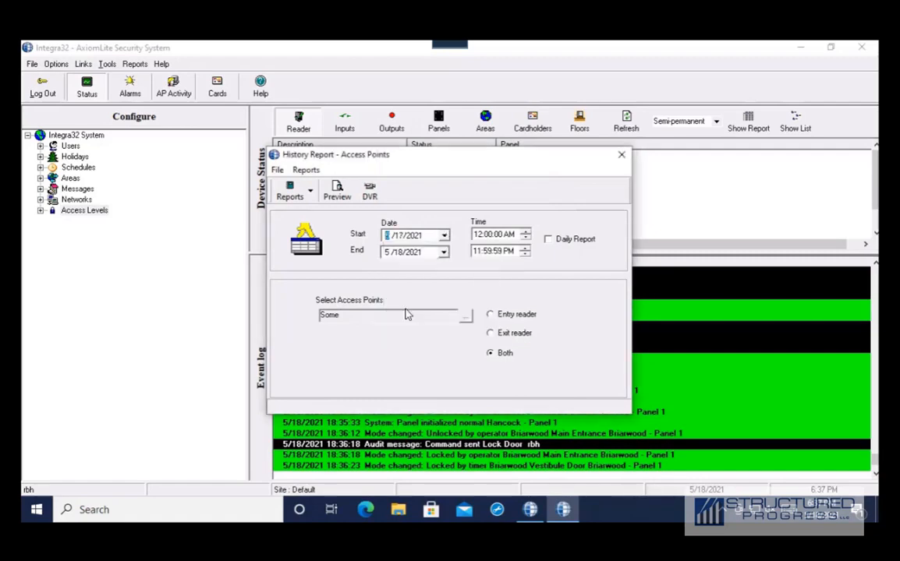
pyautogui.click(336, 193)
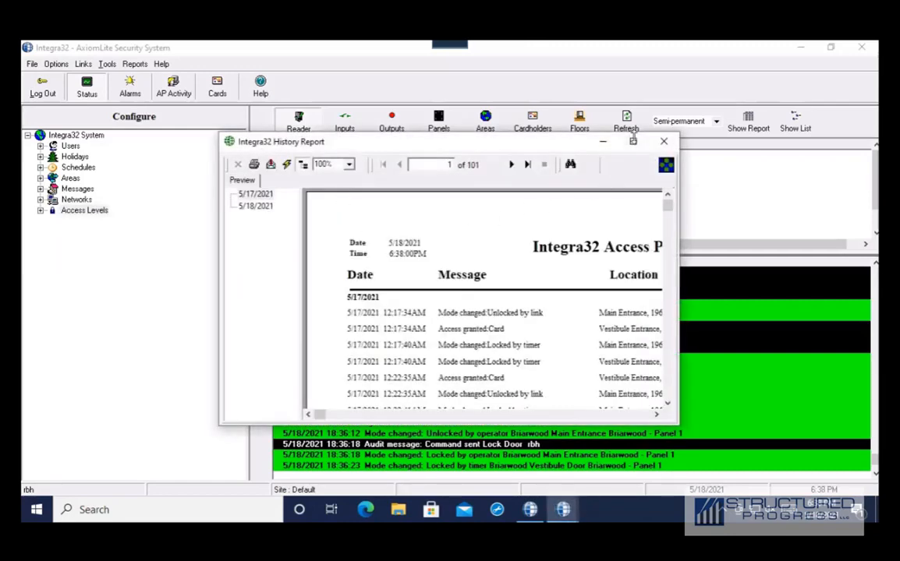
# - Maximize the report preview and jump to the 5/18/2021 section, then back to 5/17/2021
pyautogui.click(632, 141)
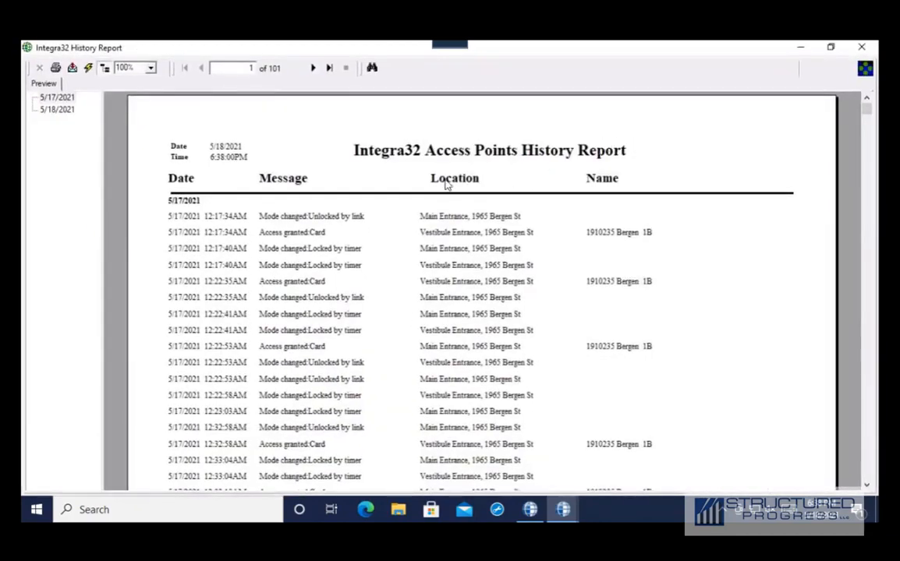
pyautogui.scroll(-4, 446, 184)
pyautogui.scroll(4, 440, 201)
pyautogui.click(64, 110)
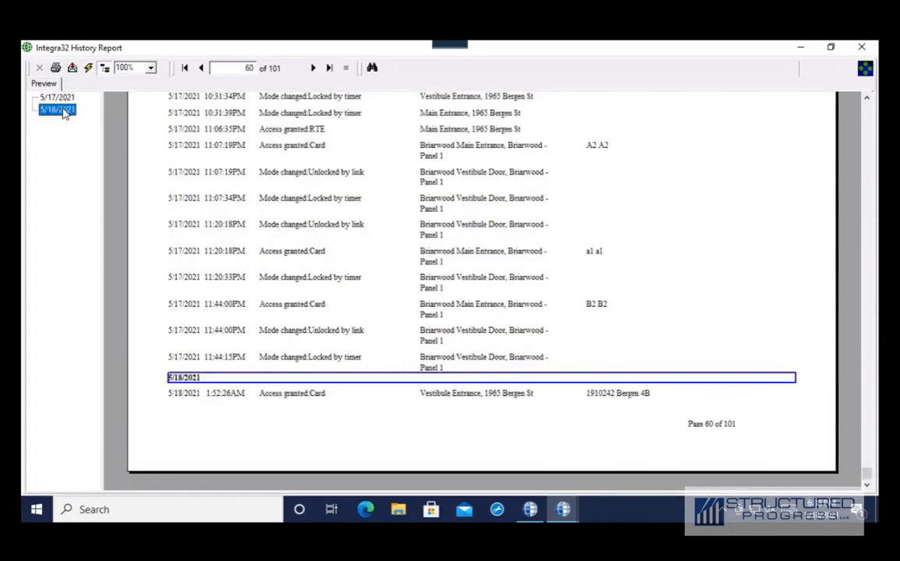
pyautogui.click(63, 99)
pyautogui.scroll(2, 187, 136)
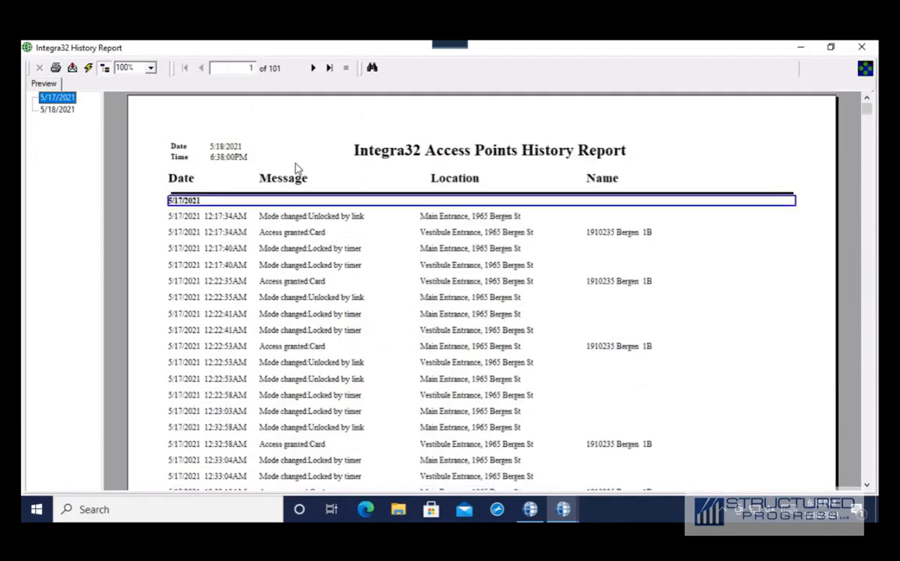
# - Export all pages of the report as an Acrobat PDF disk file named FB7 on the Desktop
pyautogui.click(72, 68)
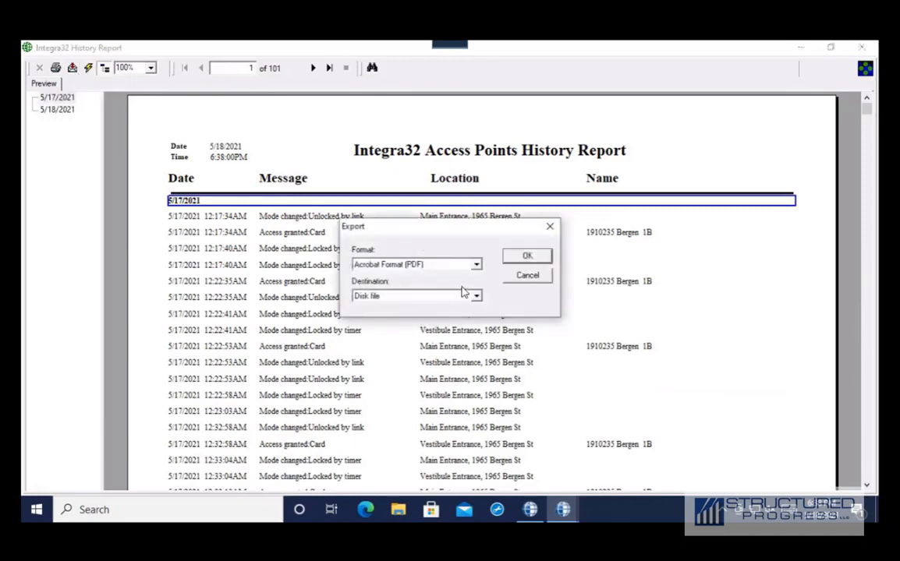
pyautogui.click(477, 266)
pyautogui.scroll(-7, 473, 296)
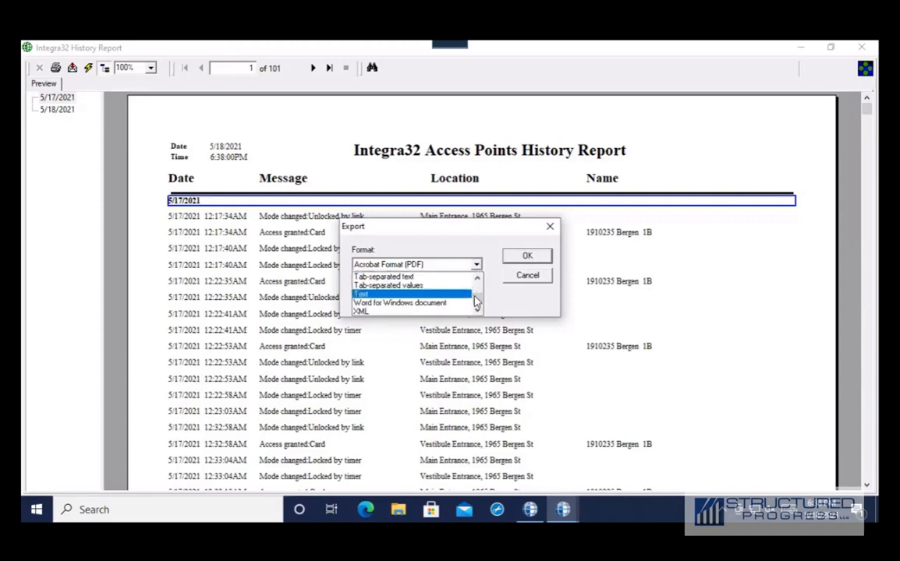
pyautogui.scroll(3, 475, 300)
pyautogui.scroll(5, 476, 301)
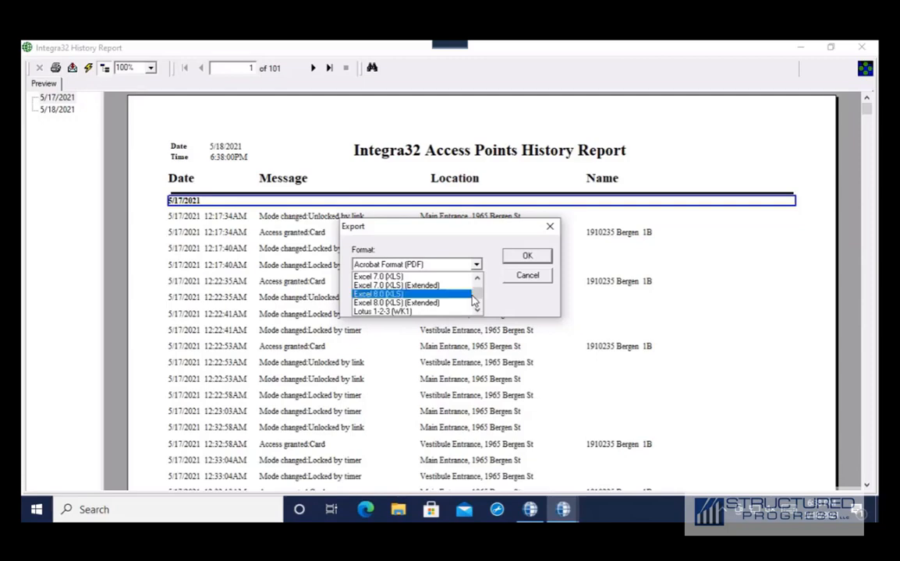
pyautogui.click(456, 277)
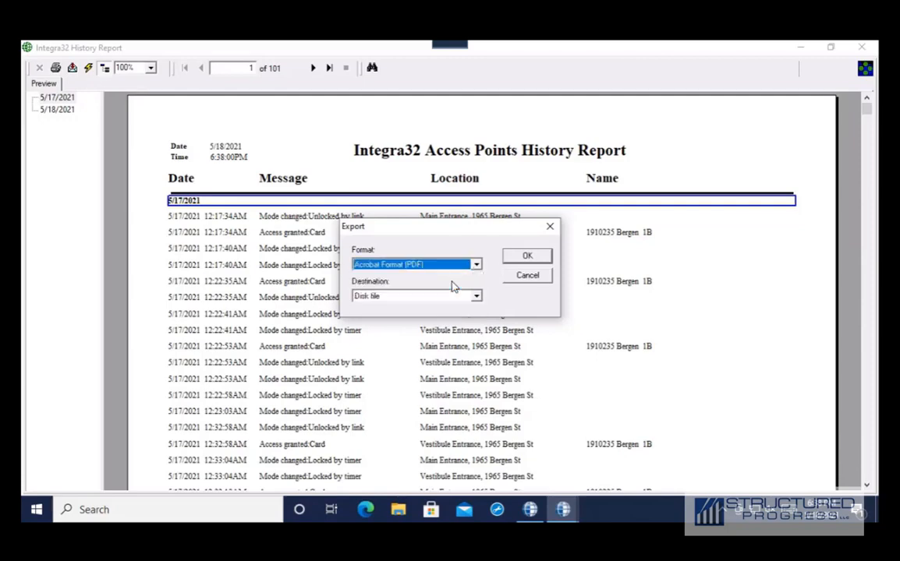
pyautogui.click(527, 257)
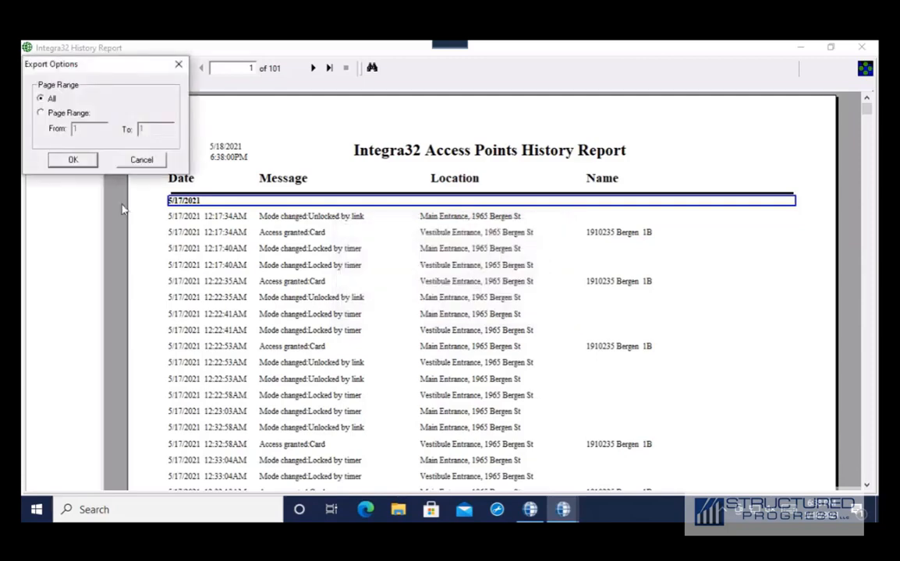
pyautogui.click(73, 161)
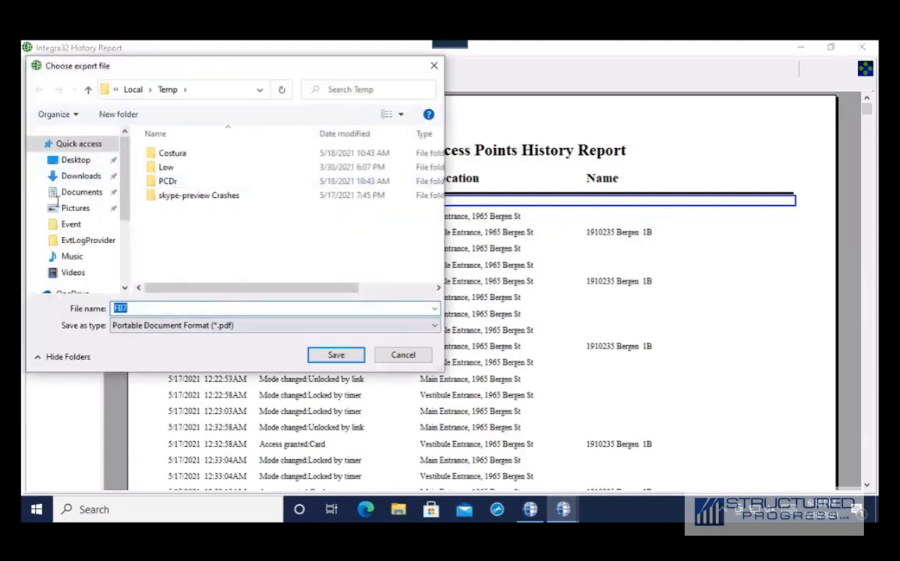
pyautogui.click(78, 161)
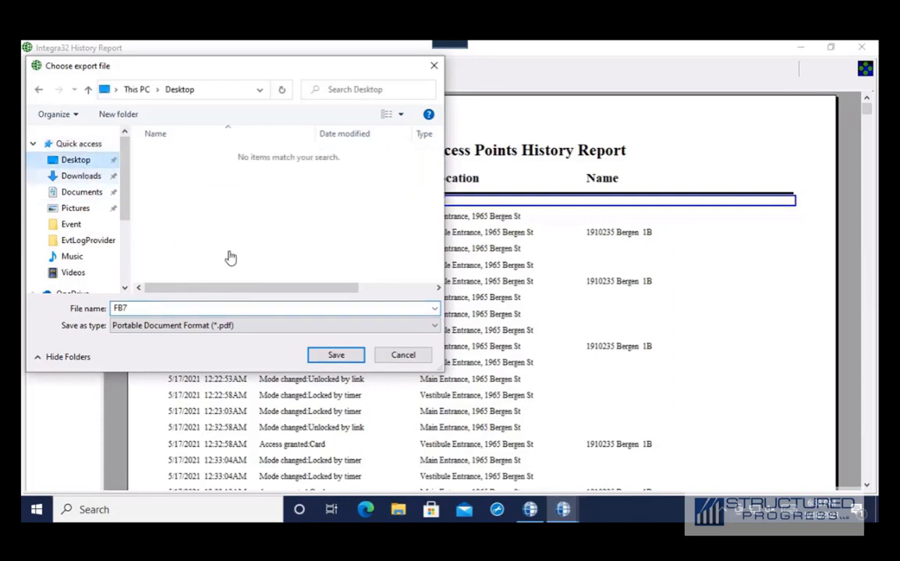
pyautogui.click(351, 360)
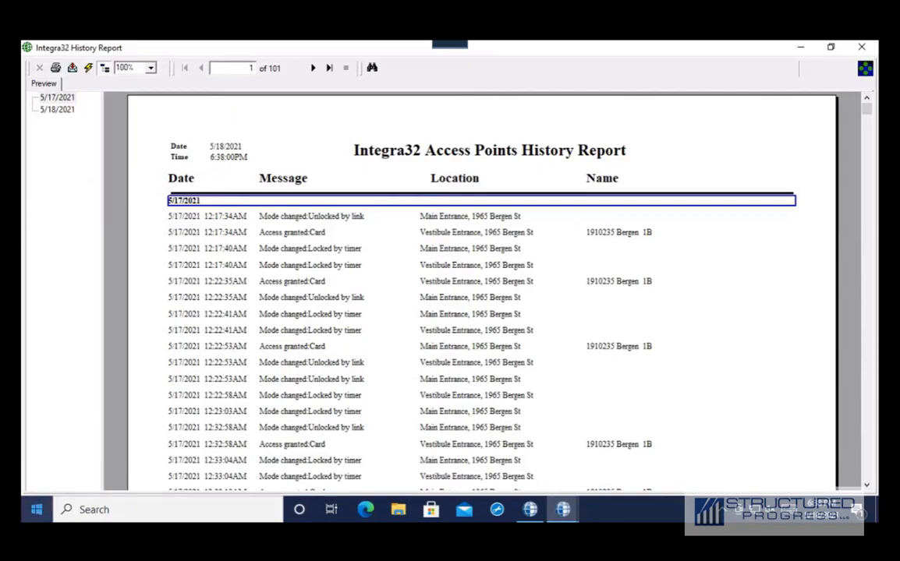
pyautogui.click(397, 510)
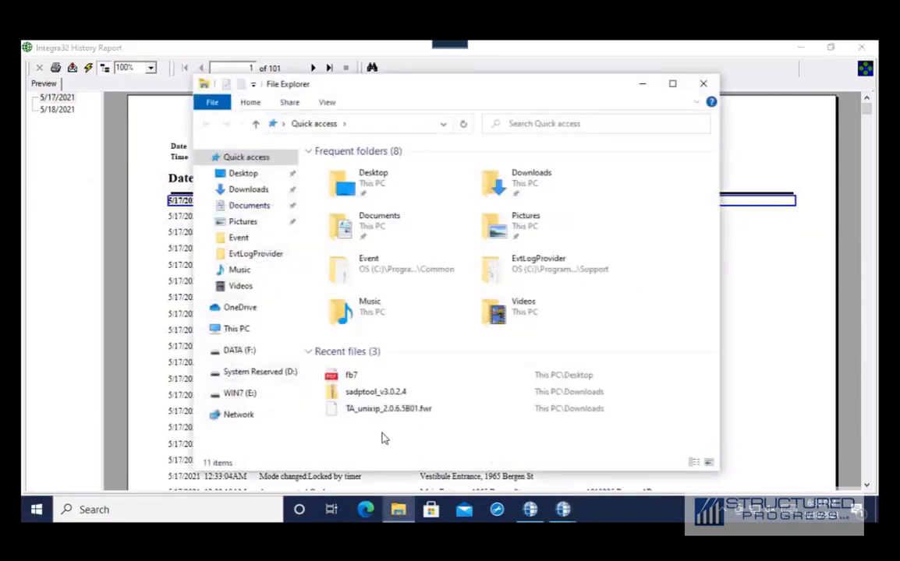
# - Check the Downloads and Documents folders for the export, then minimize File Explorer
pyautogui.click(265, 191)
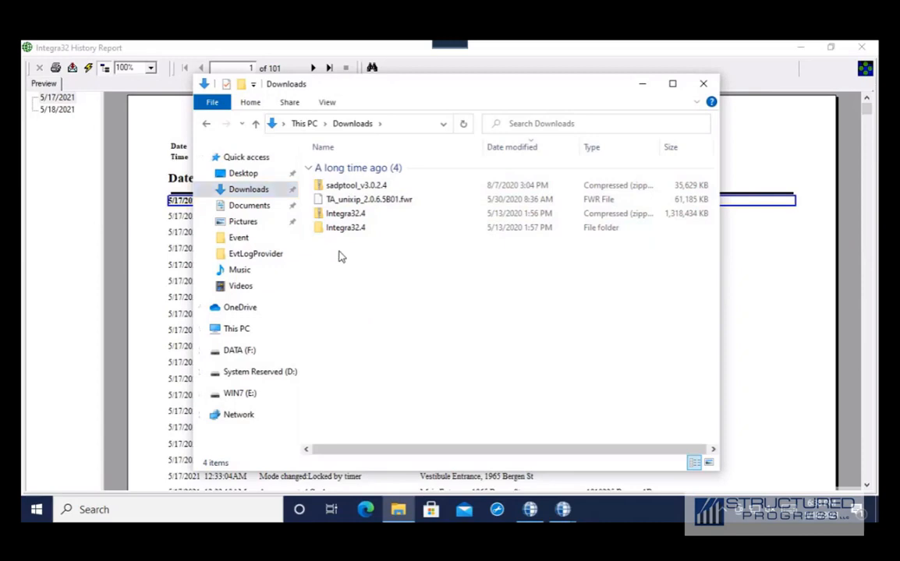
pyautogui.click(240, 207)
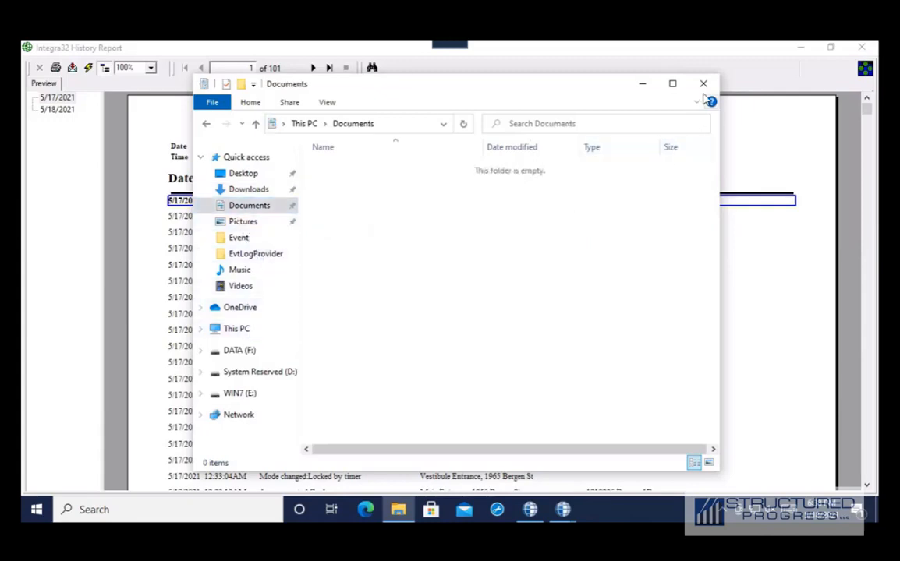
pyautogui.click(642, 84)
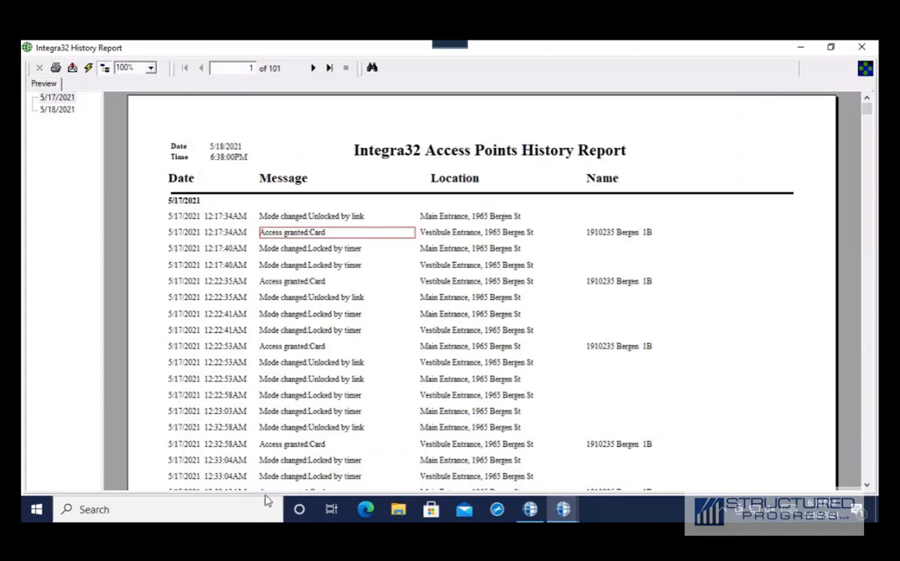
# - Show the desktop, open the fb7 PDF to check it, then close it and the History Report
pyautogui.rightClick(634, 519)
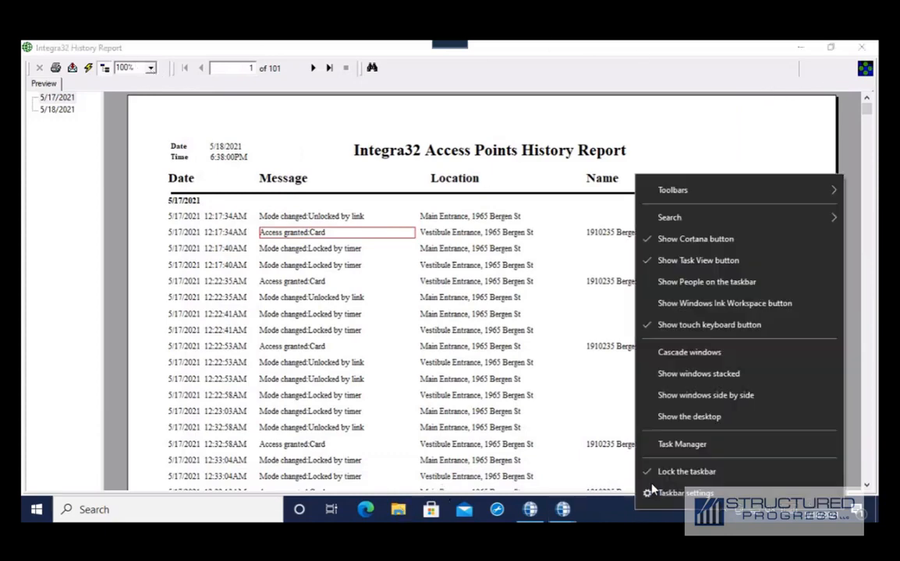
pyautogui.click(685, 417)
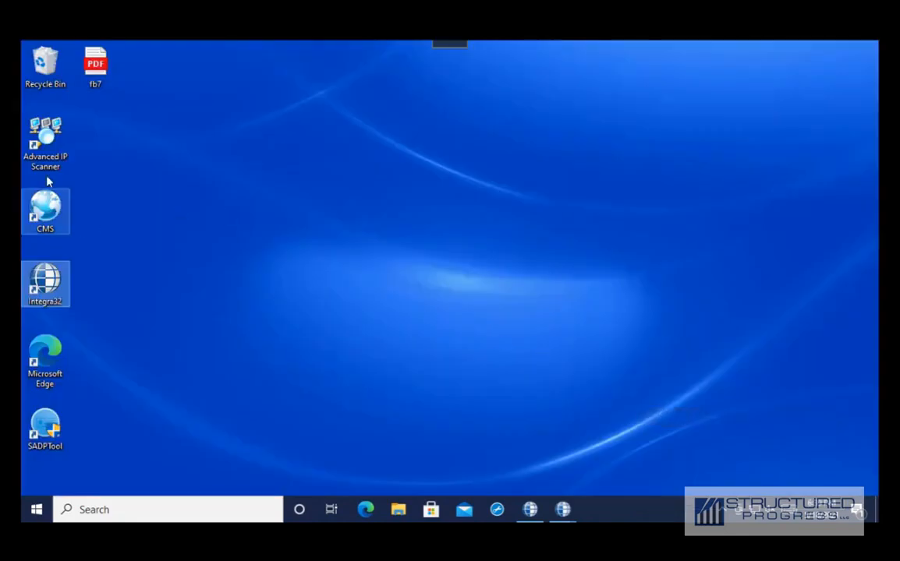
pyautogui.click(97, 83)
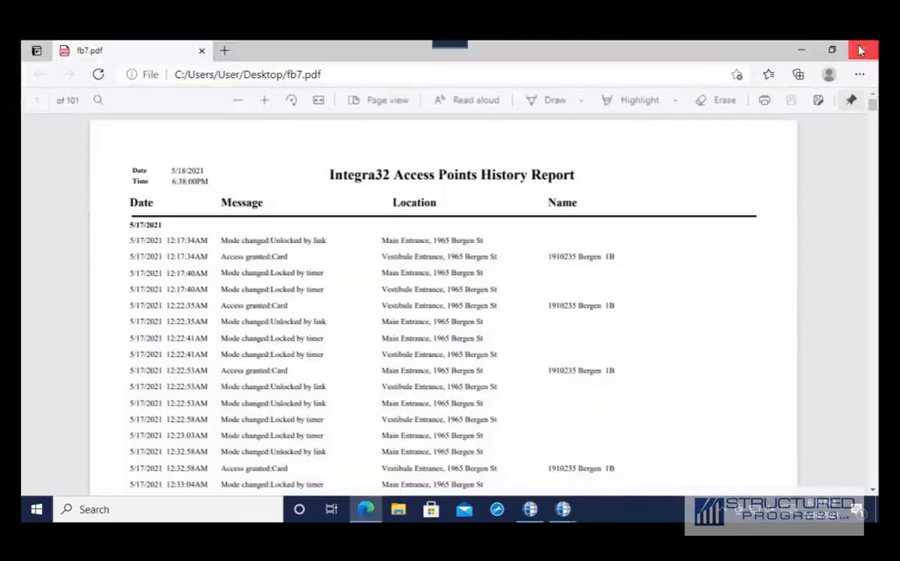
pyautogui.click(860, 51)
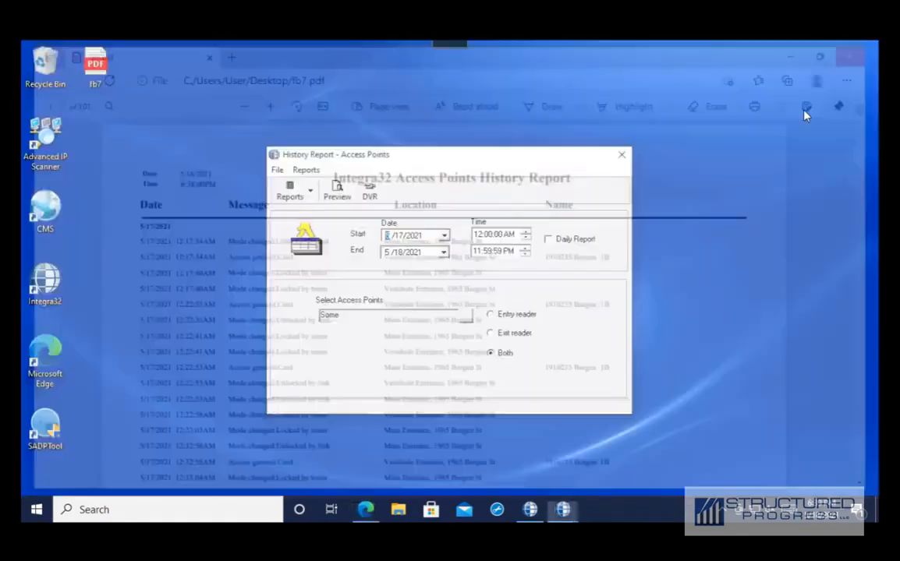
pyautogui.click(621, 155)
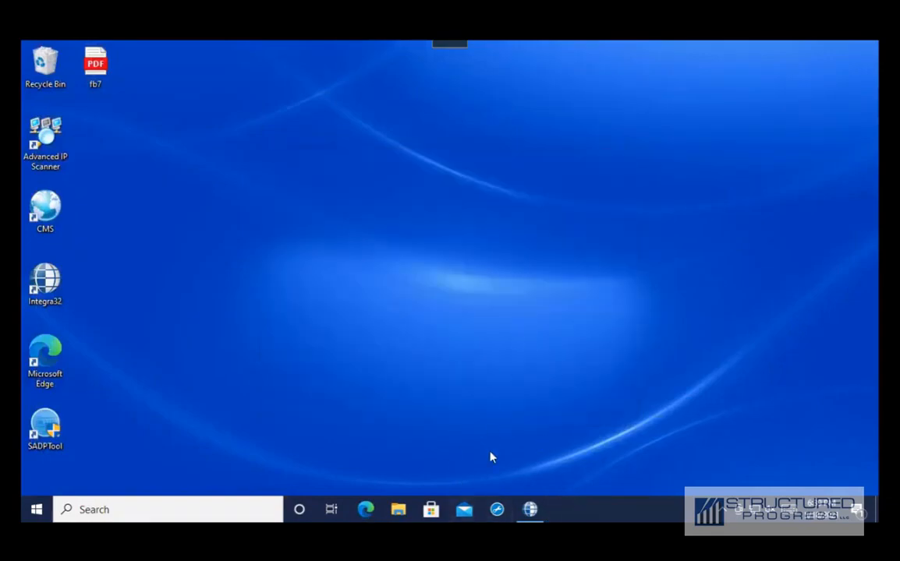
pyautogui.click(530, 509)
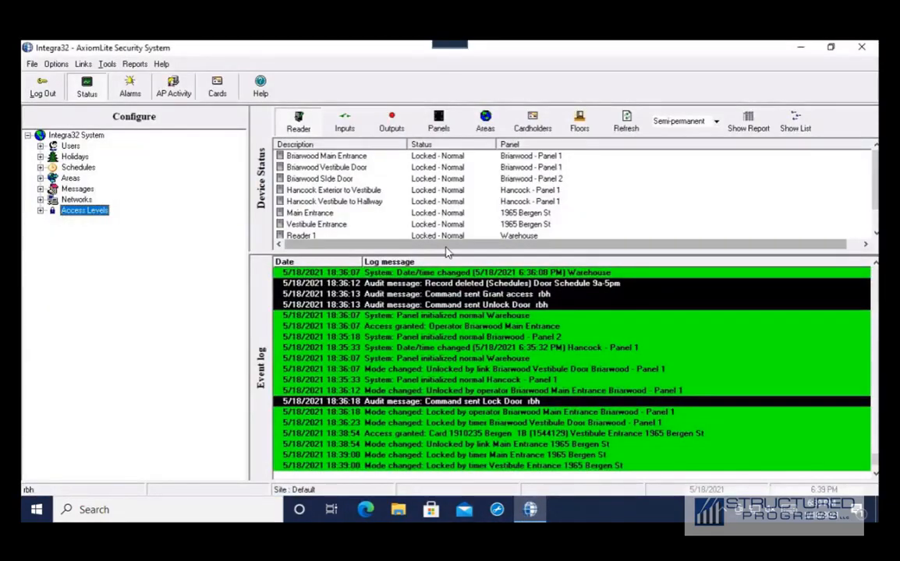